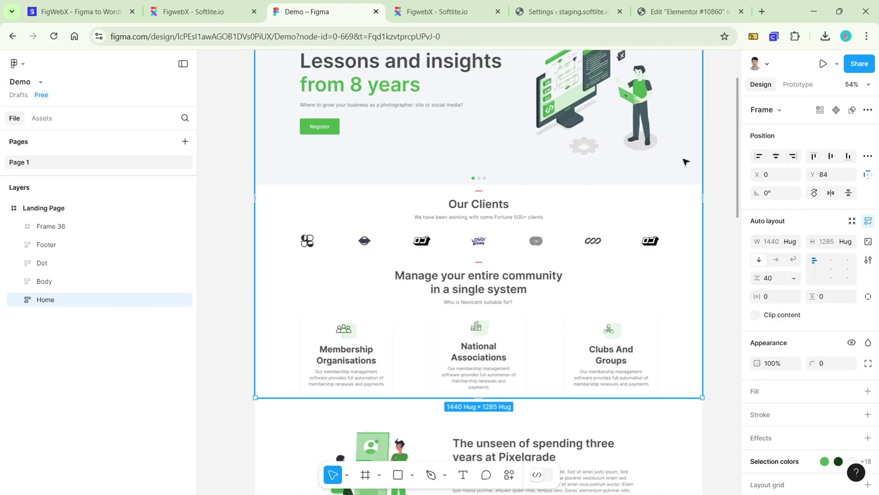
Step: Scroll the Figma Home frame from the Nexcent hero down to the stats section
scroll(685, 162, "down", 2)
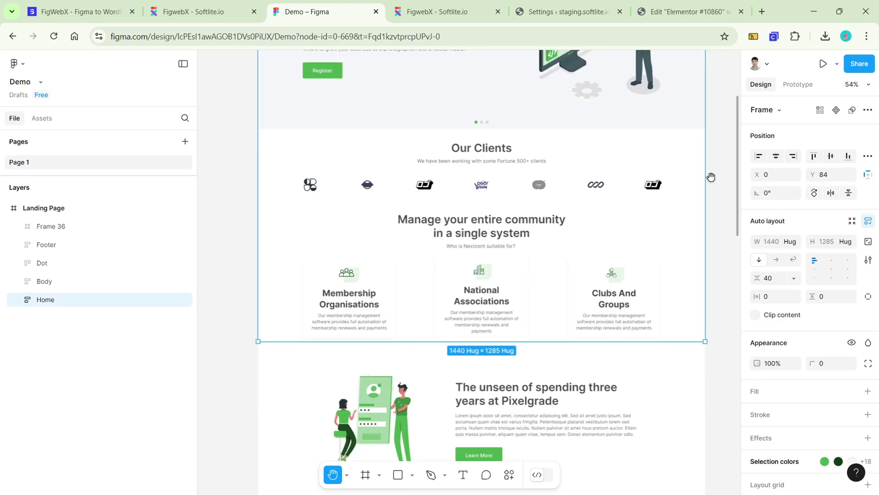
scroll(710, 177, "down", 4)
scroll(711, 178, "down", 6)
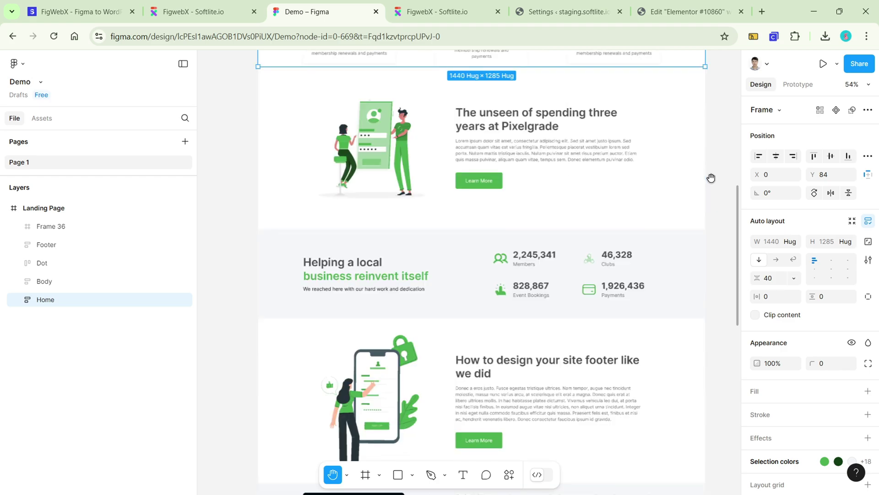
scroll(710, 178, "down", 7)
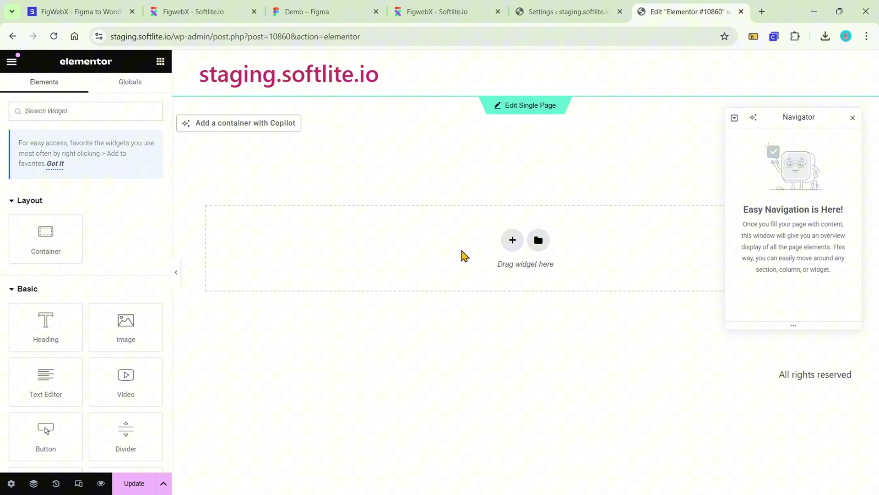
Step: Paste the converted Nexcent design via Paste from other site, then scroll through its sections
right_click(462, 252)
left_click(502, 285)
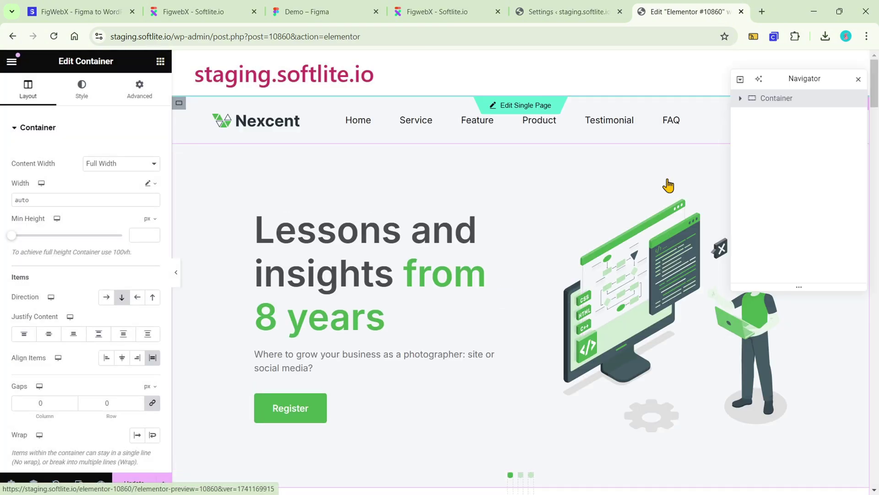
scroll(693, 184, "down", 6)
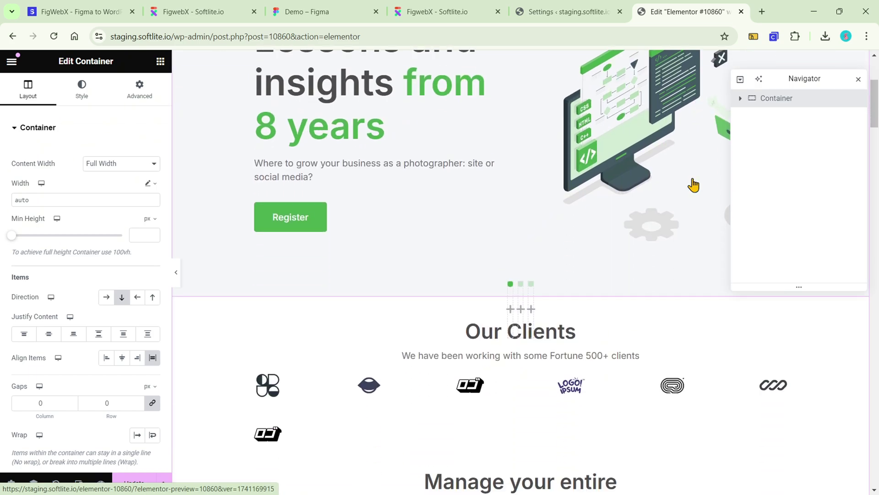
scroll(693, 184, "down", 6)
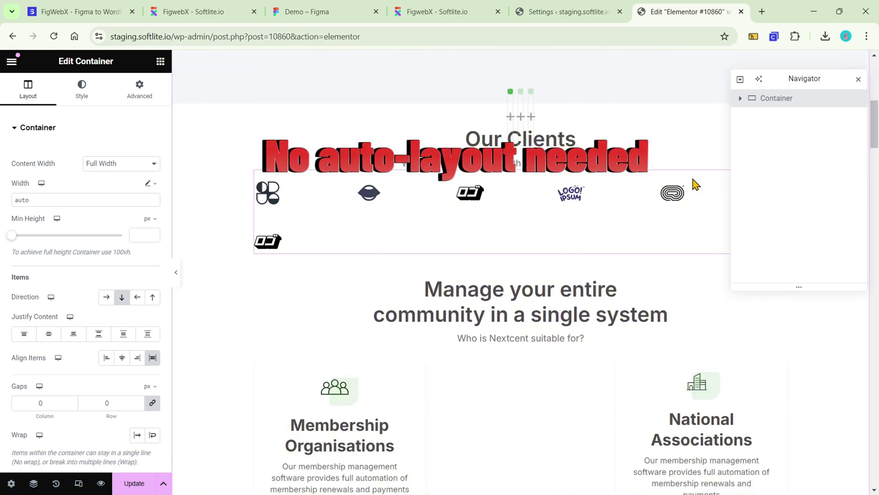
scroll(693, 184, "down", 2)
scroll(637, 196, "down", 5)
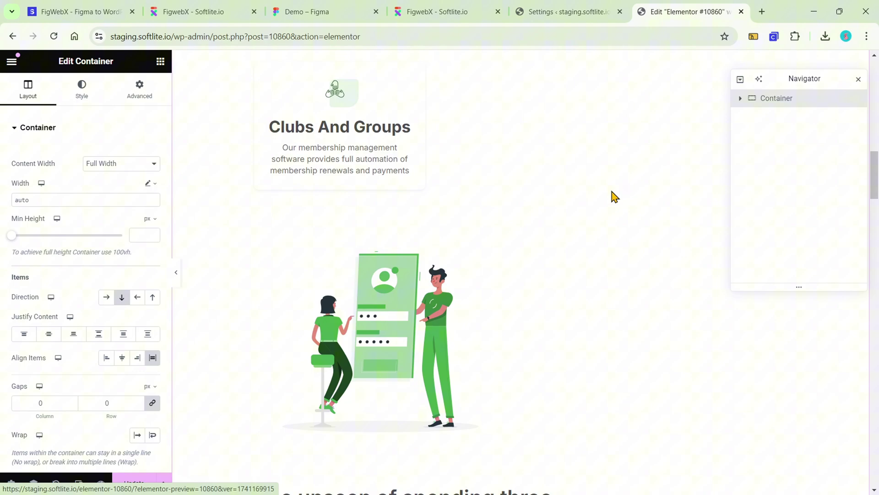
scroll(414, 226, "down", 4)
scroll(589, 228, "down", 8)
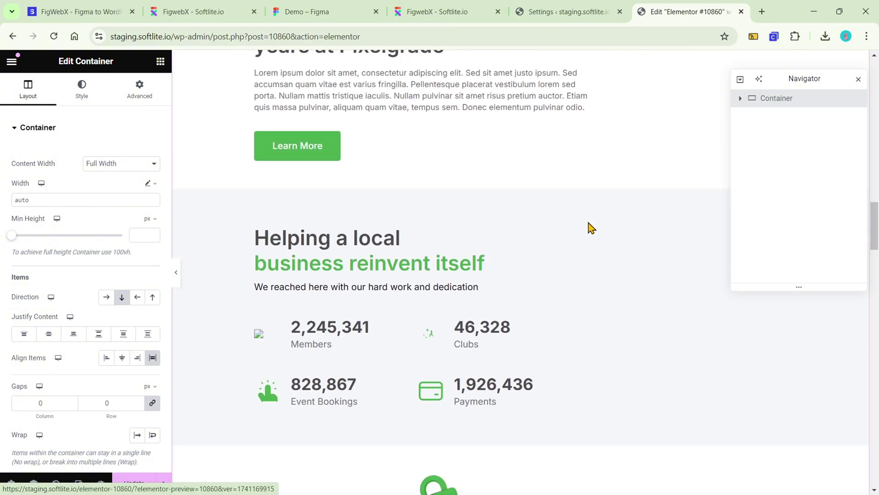
scroll(611, 228, "down", 12)
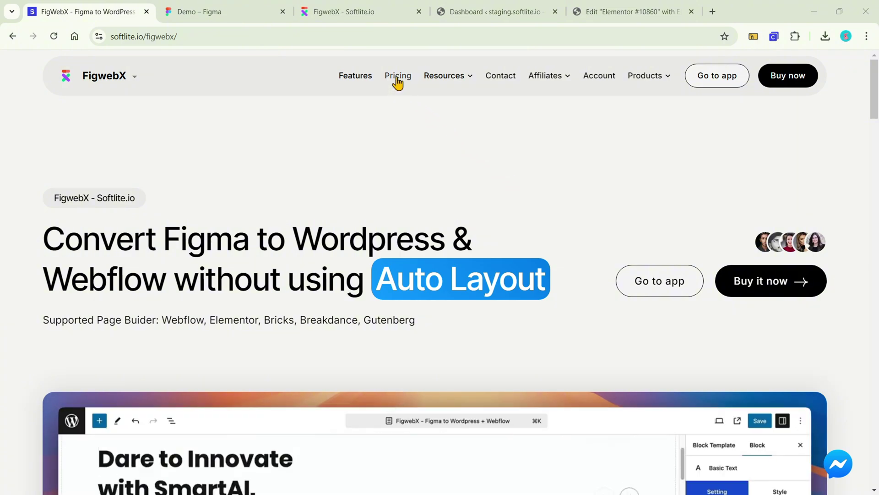
Step: Jump to the FigwebX Pricing section and scroll through the plans
left_click(398, 83)
scroll(399, 91, "down", 2)
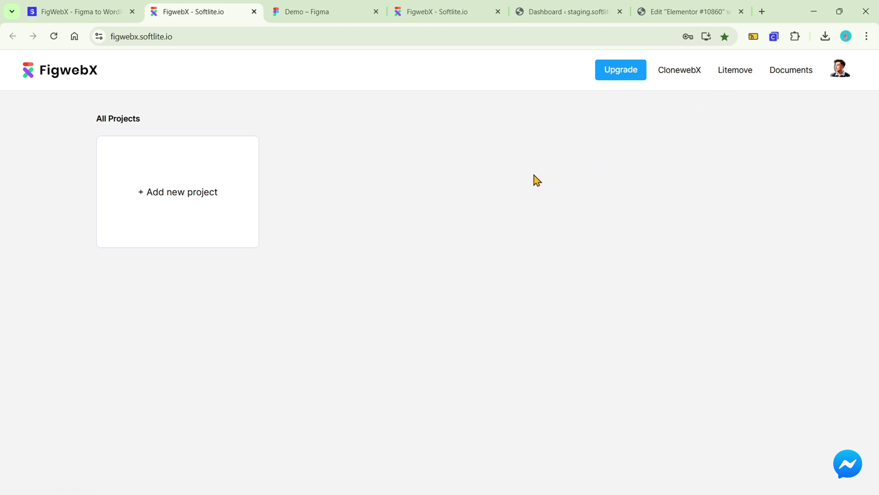
Step: Create a FigwebX project named 'Demo' and start a new export task for it
left_click(247, 197)
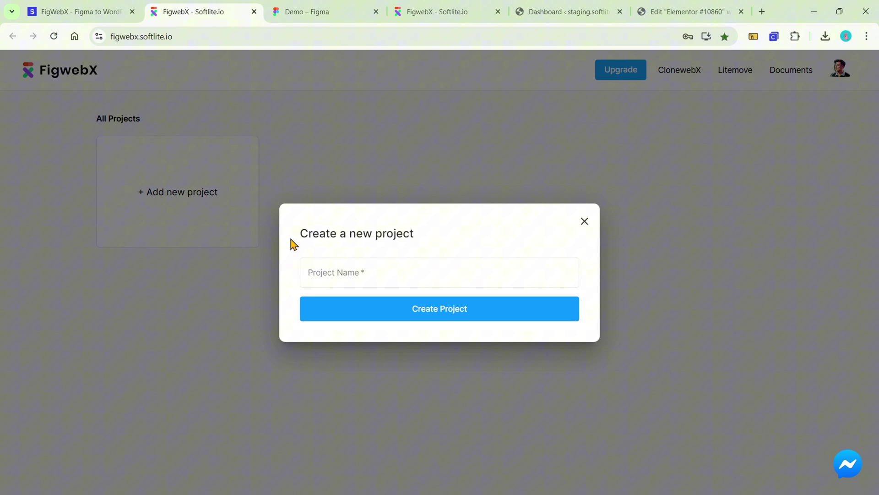
left_click(319, 265)
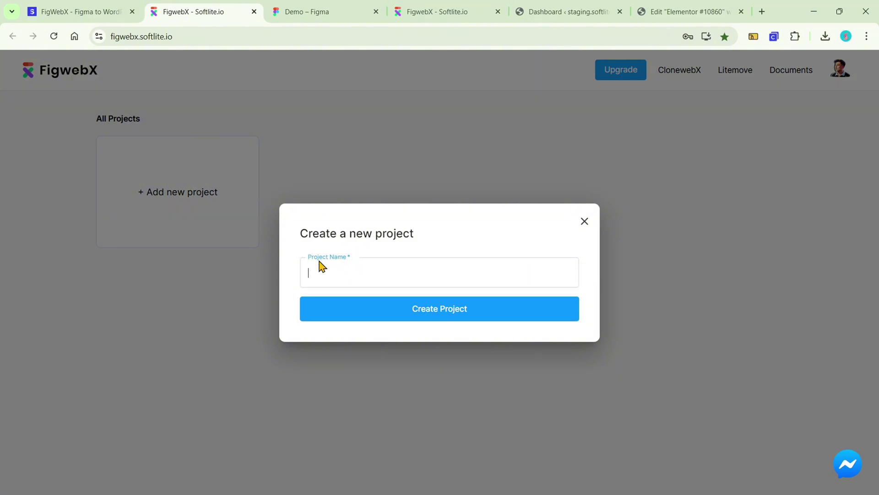
key("Return")
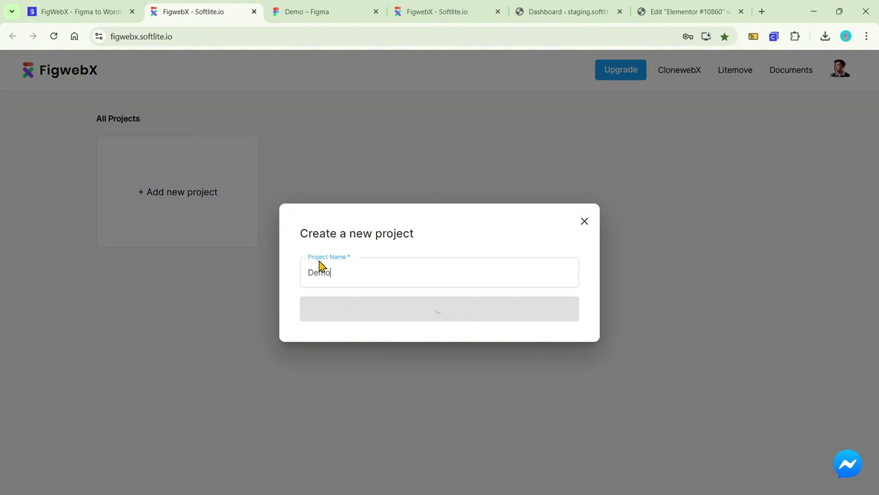
left_click(238, 225)
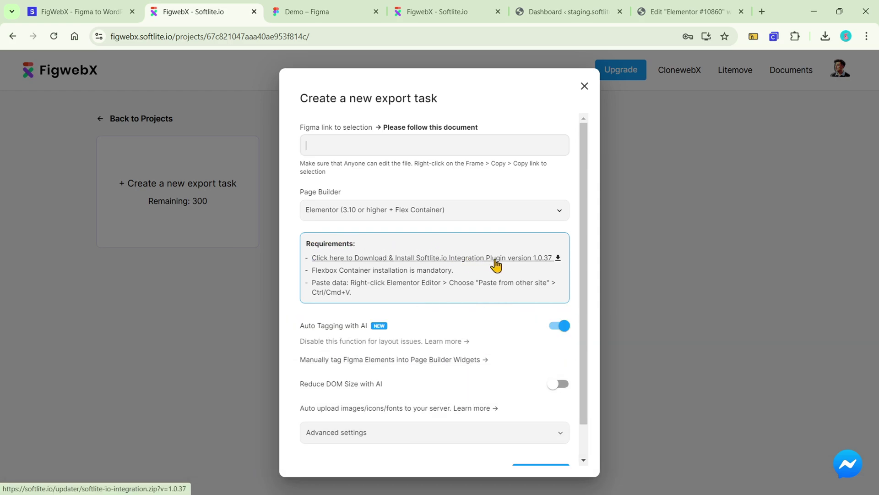
Step: Save the Softlite.io Integration Plugin 1.0.37 as softlite-io-integration.zip on the desktop
left_click(496, 259)
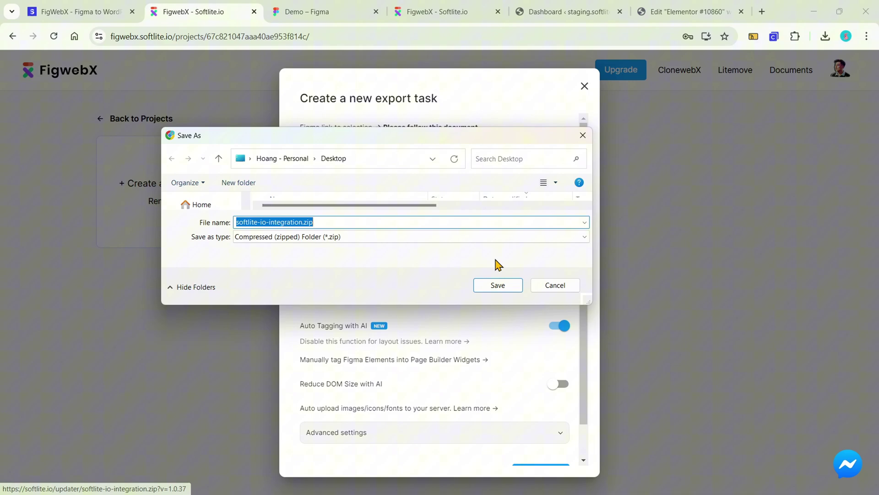
left_click(498, 283)
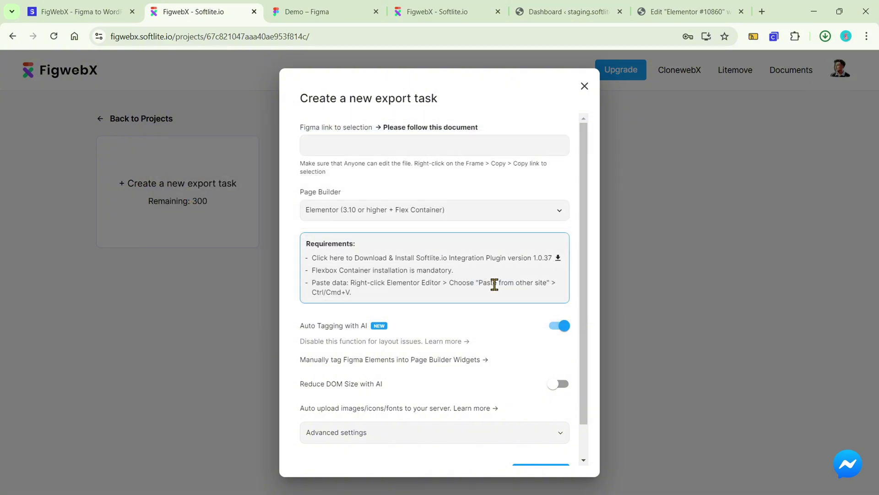
Step: Upload softlite-io-integration.zip under Plugins > Add New Plugin, install it, and activate it
left_click(547, 12)
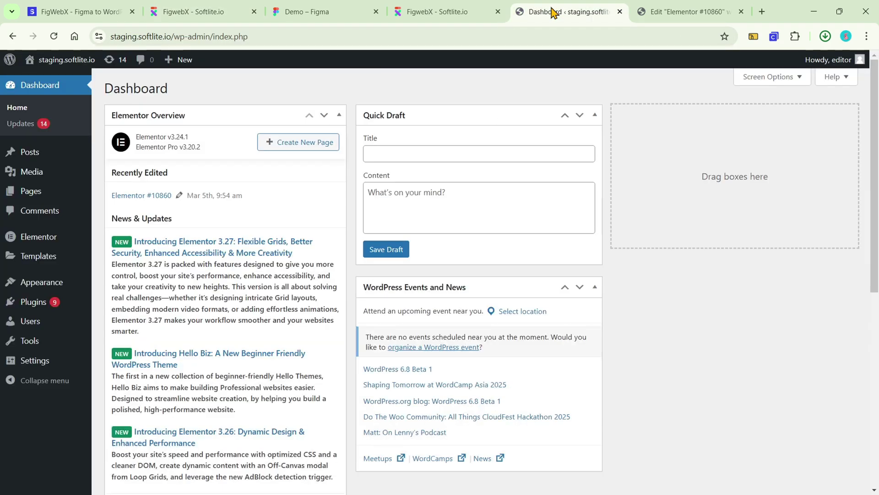
mouse_move(52, 303)
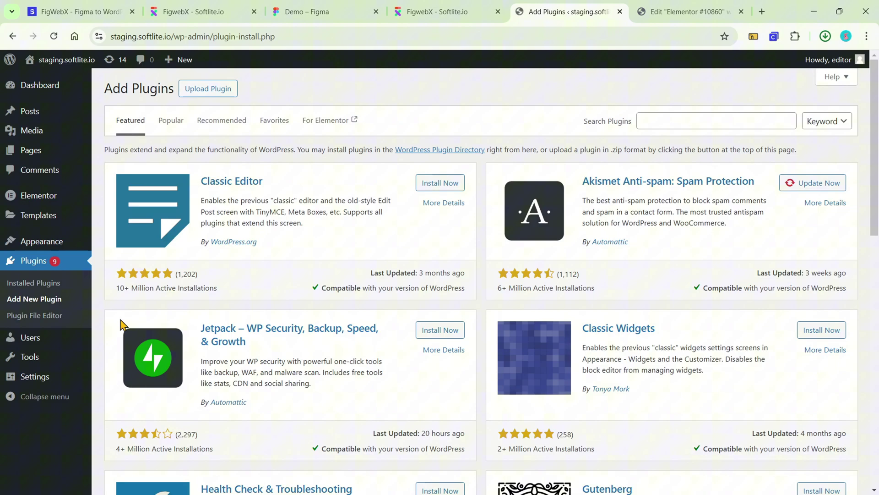
left_click(207, 91)
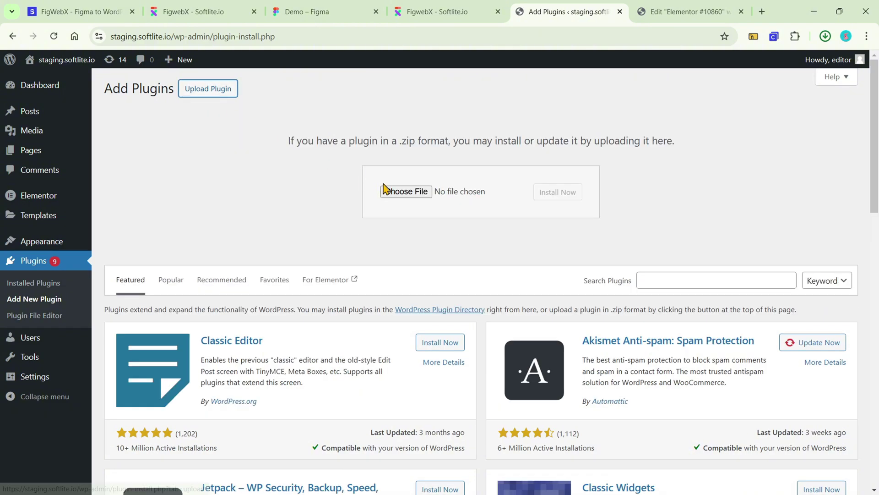
left_click(400, 192)
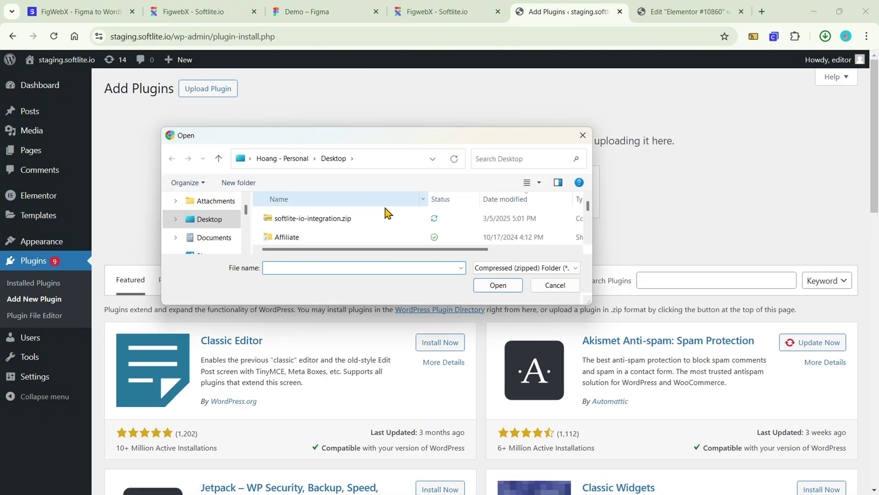
left_click(376, 219)
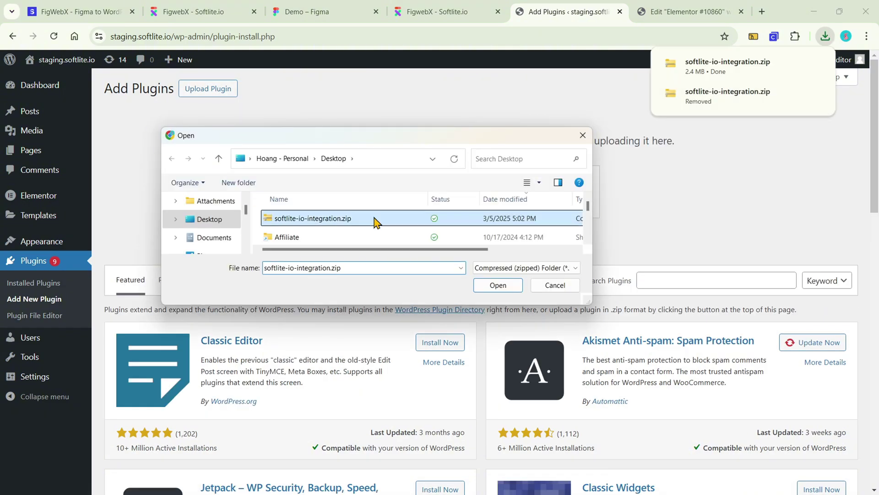
left_click(490, 287)
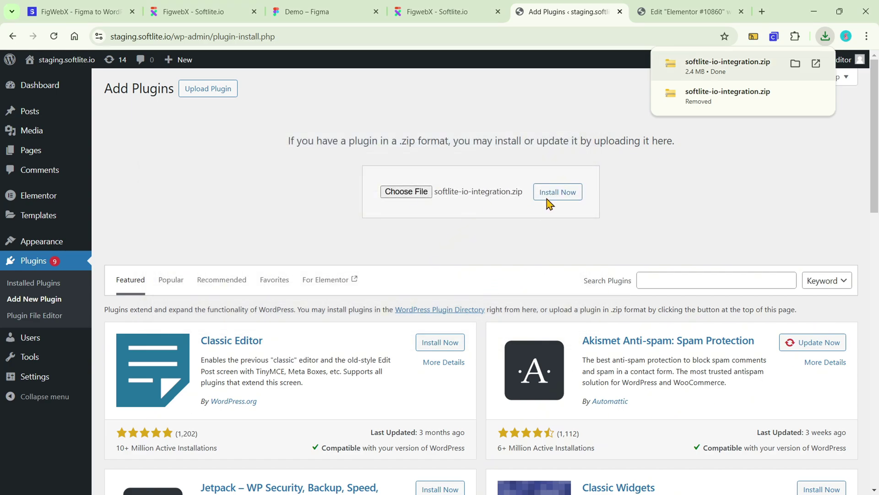
left_click(554, 196)
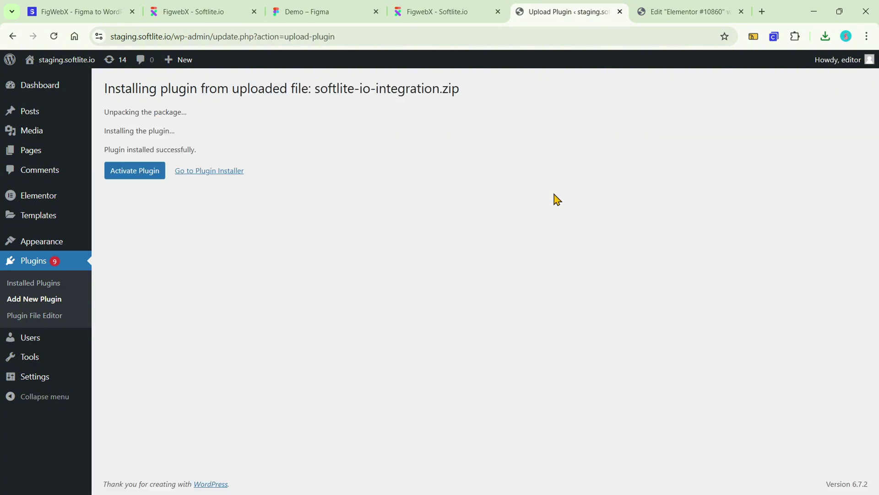
left_click(153, 174)
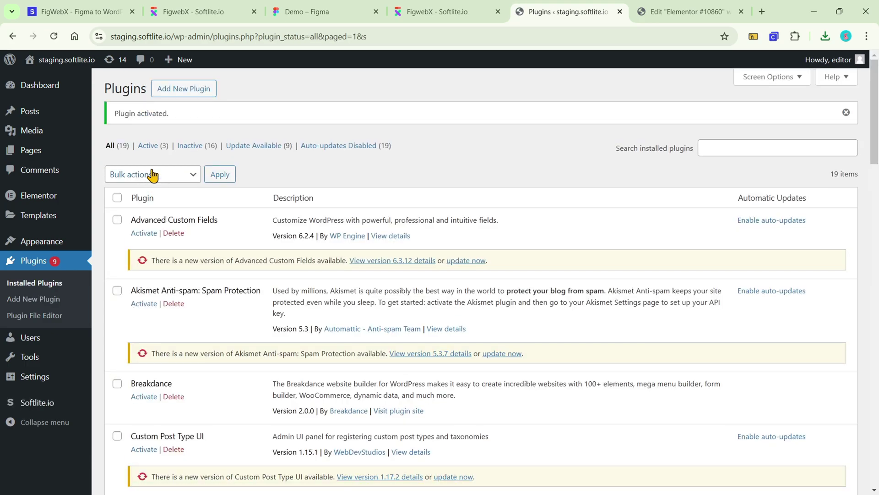
left_click(235, 19)
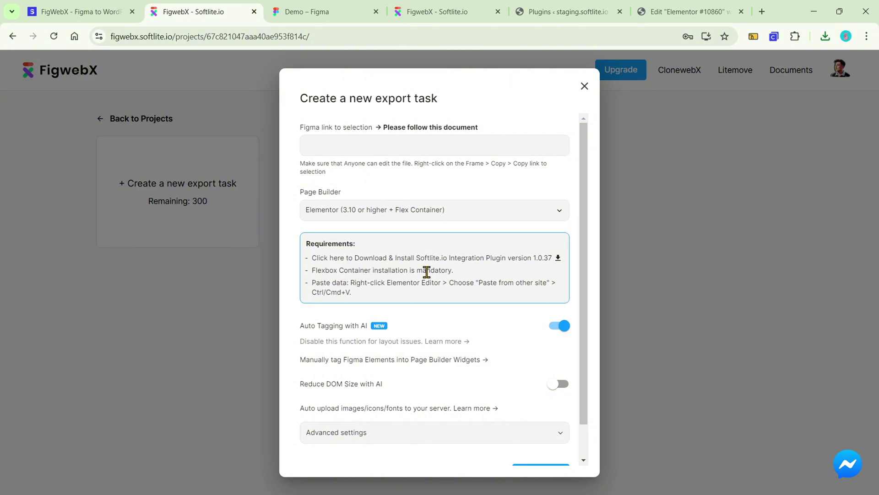
left_click(529, 14)
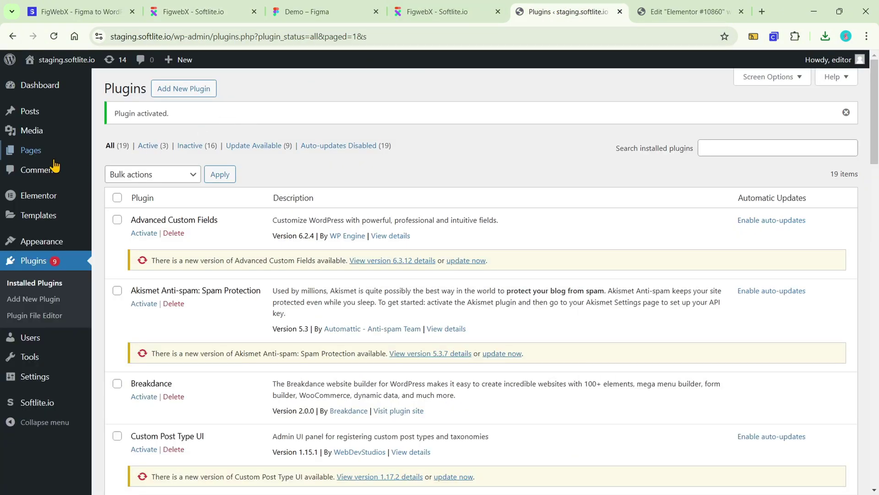
mouse_move(48, 203)
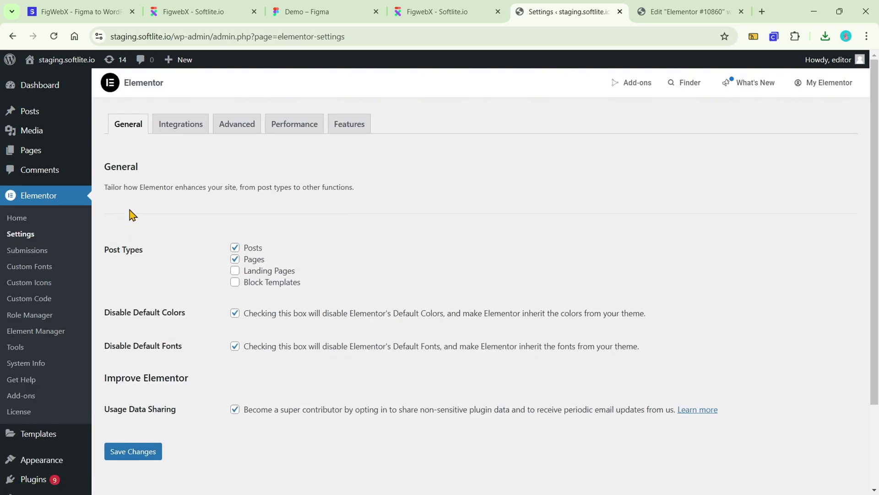
left_click(355, 126)
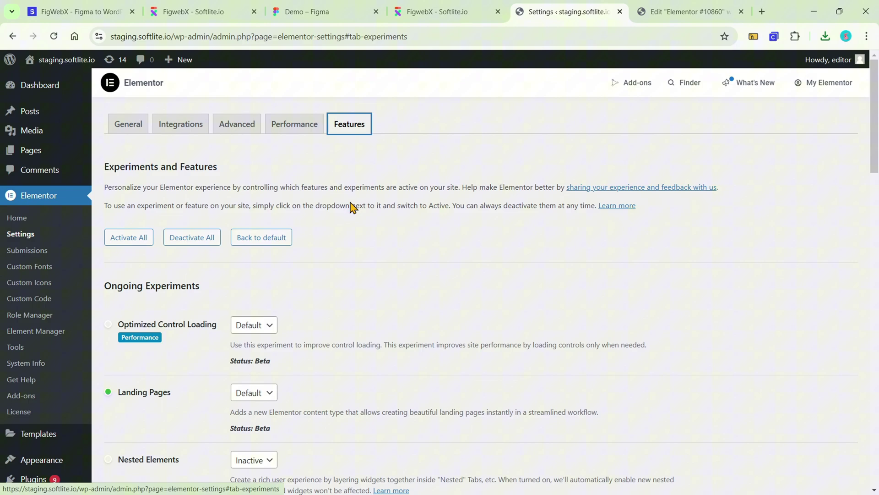
scroll(353, 207, "down", 10)
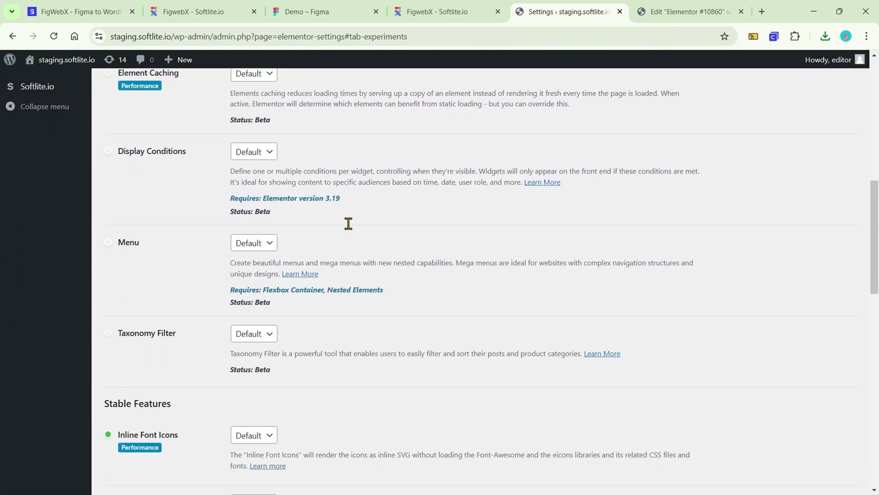
scroll(348, 223, "down", 8)
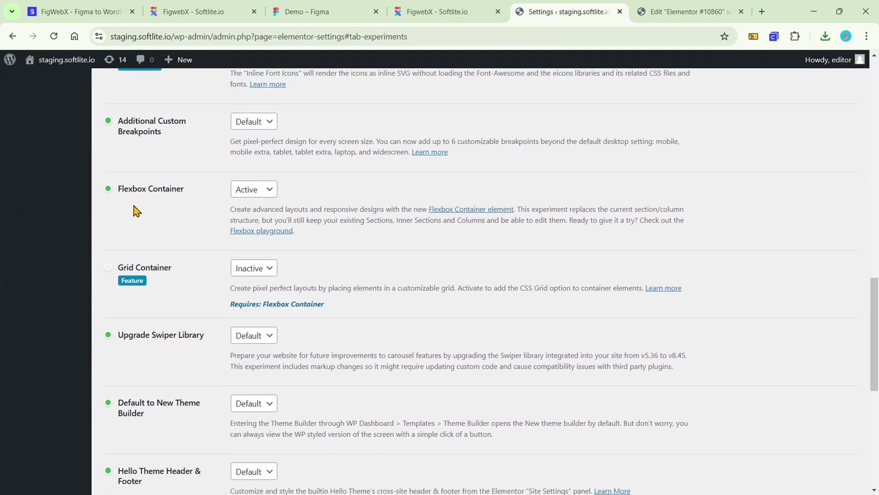
Step: In the Demo Figma file, select the Home frame and scroll down the landing page
left_click(300, 10)
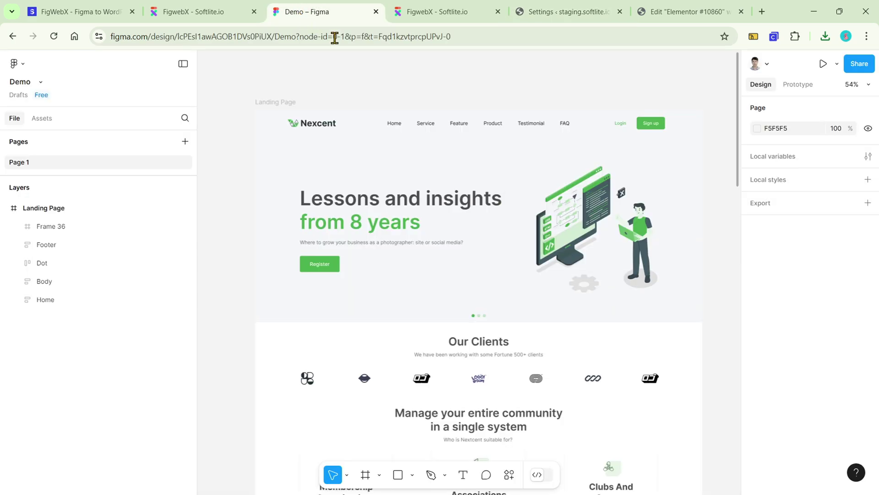
left_click(685, 159)
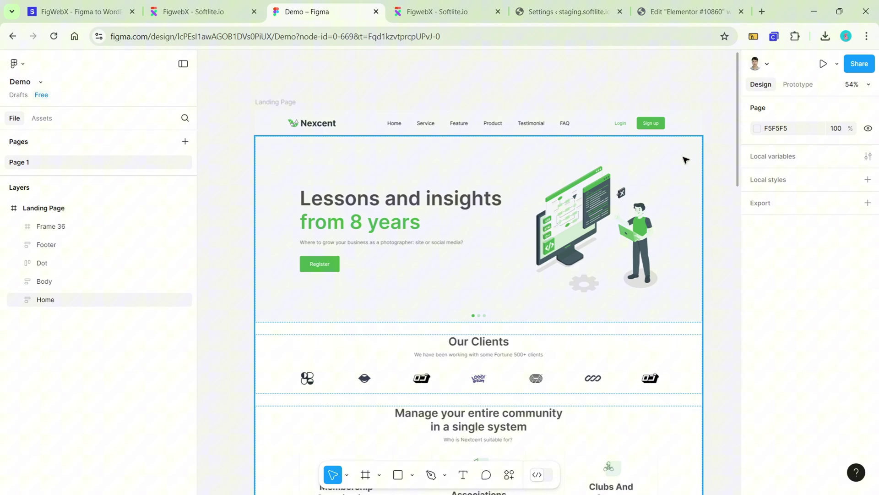
scroll(685, 160, "down", 3)
scroll(685, 161, "down", 2)
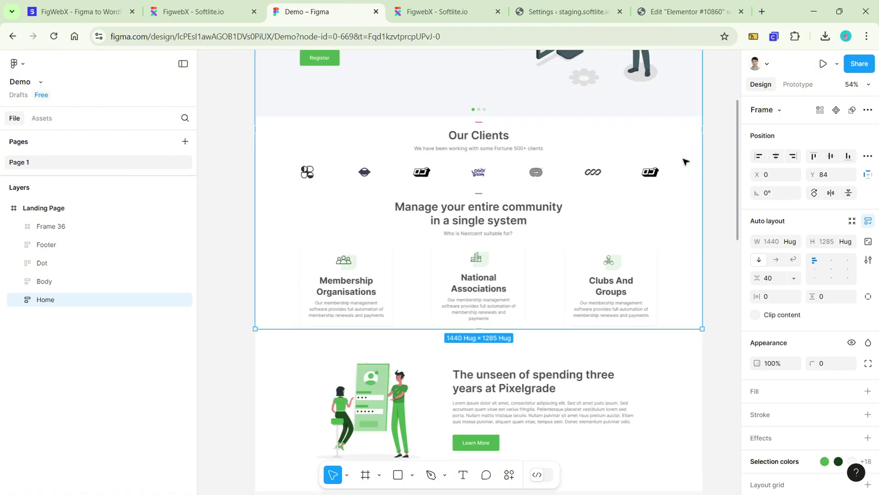
key("h")
scroll(709, 174, "down", 1)
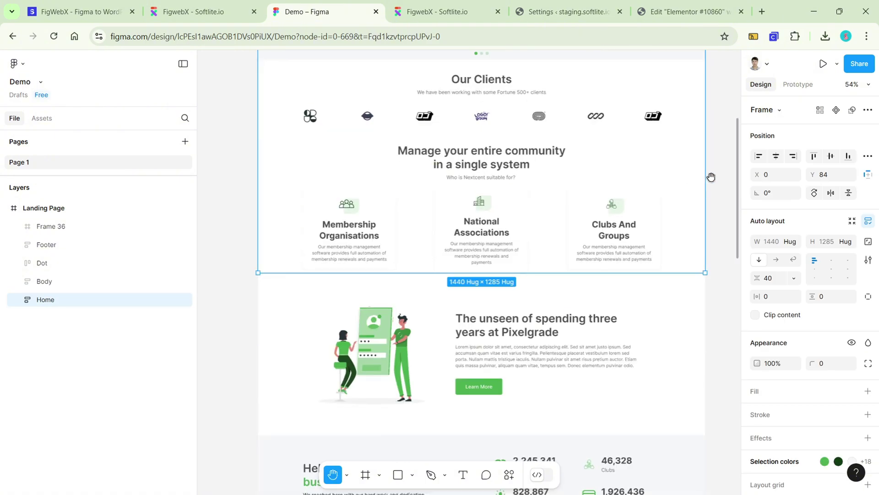
scroll(711, 178, "down", 5)
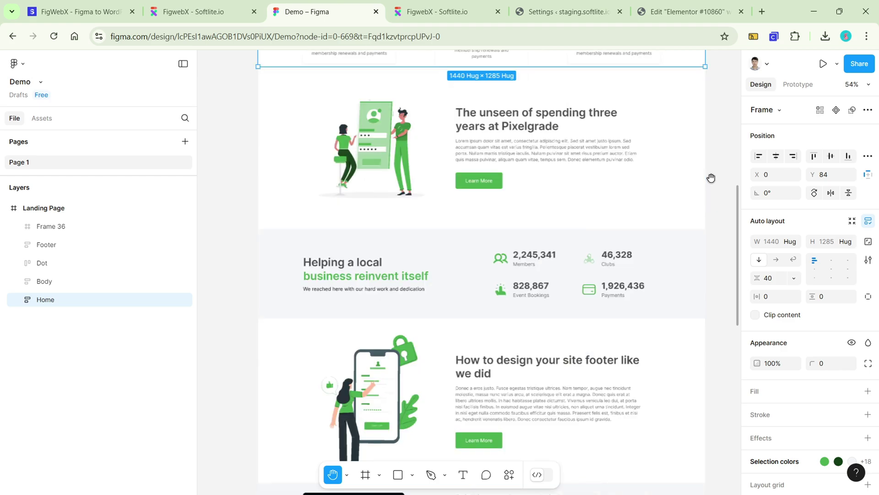
scroll(710, 177, "down", 7)
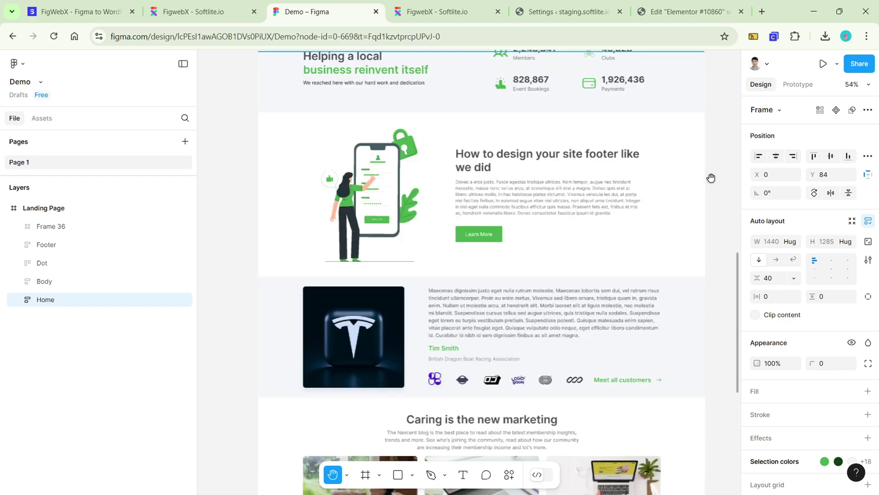
scroll(711, 177, "down", 5)
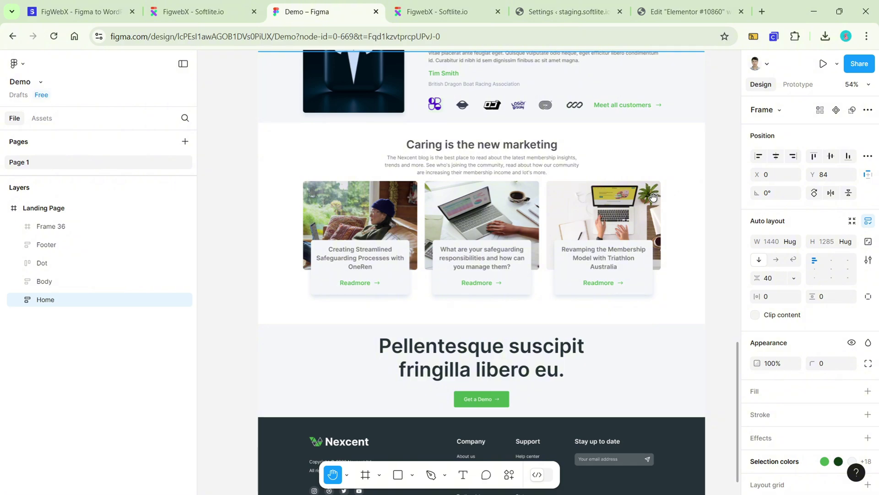
Step: Select the Body frame and scroll back up through the design
key("v")
left_click(653, 198)
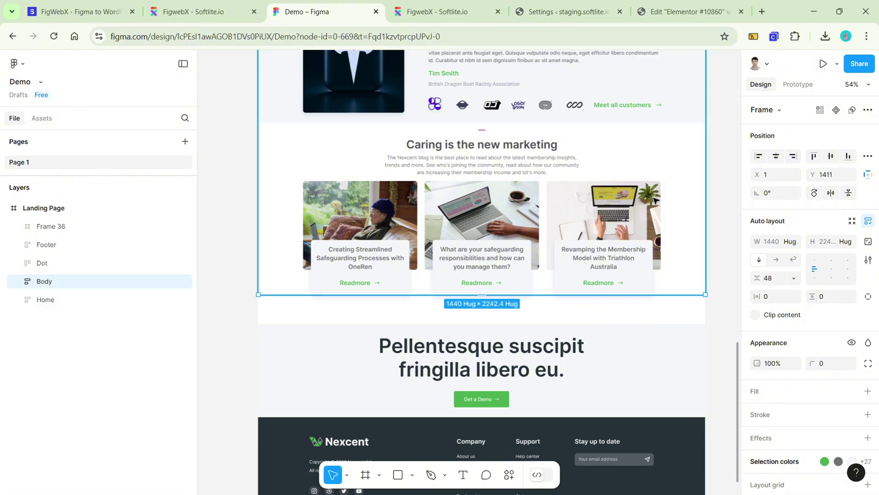
scroll(609, 223, "down", 5)
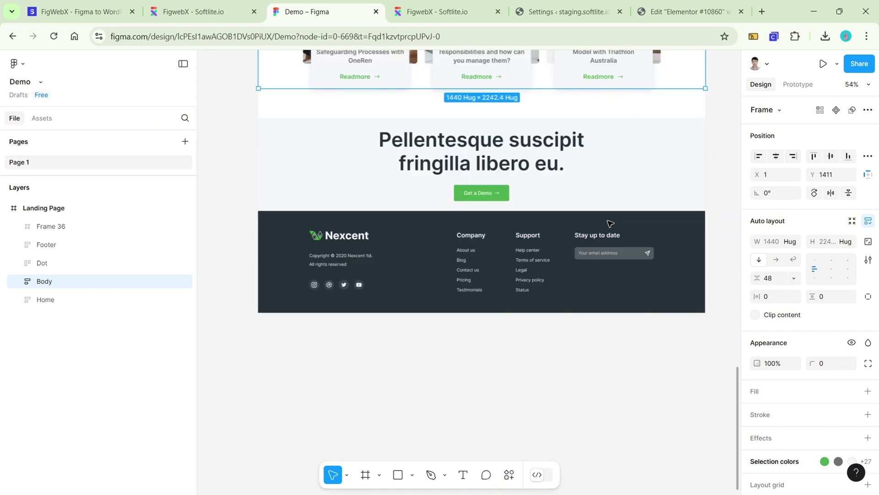
scroll(609, 223, "up", 7)
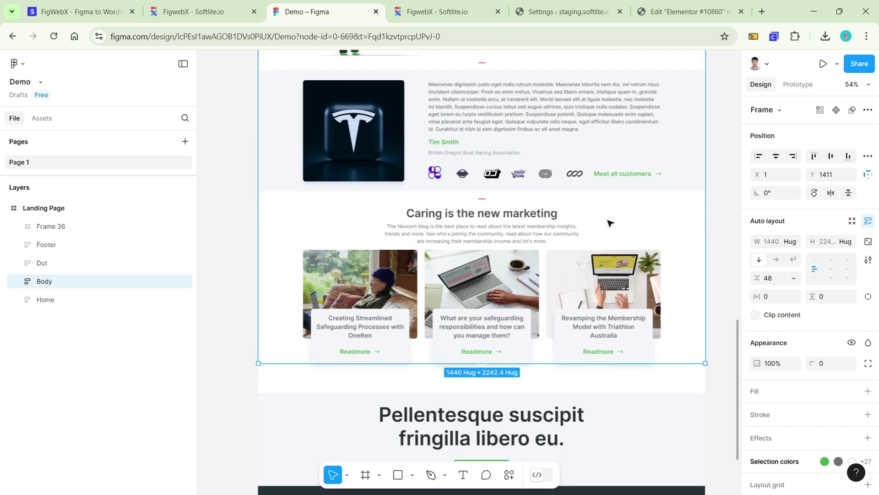
scroll(609, 223, "up", 2)
scroll(608, 223, "up", 3)
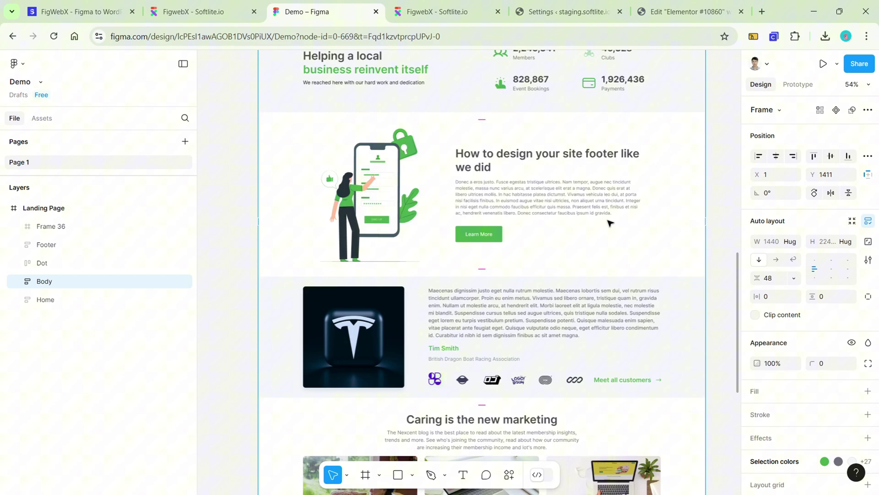
scroll(608, 223, "up", 15)
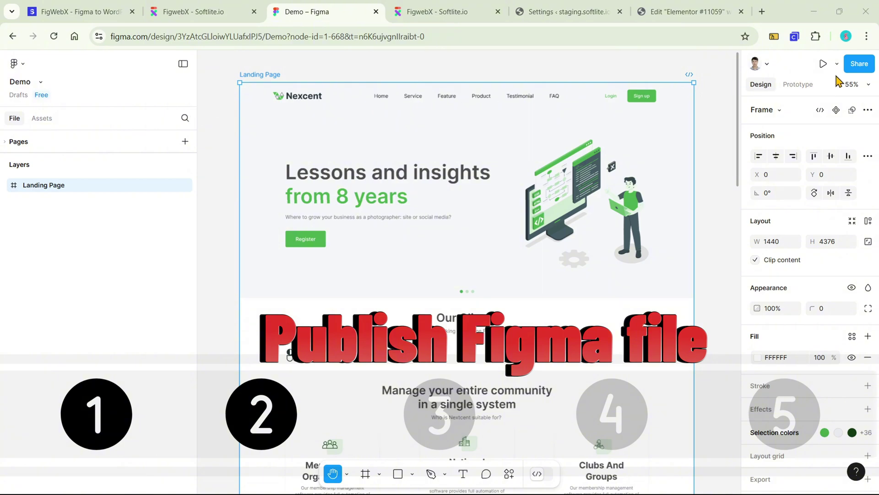
left_click(859, 65)
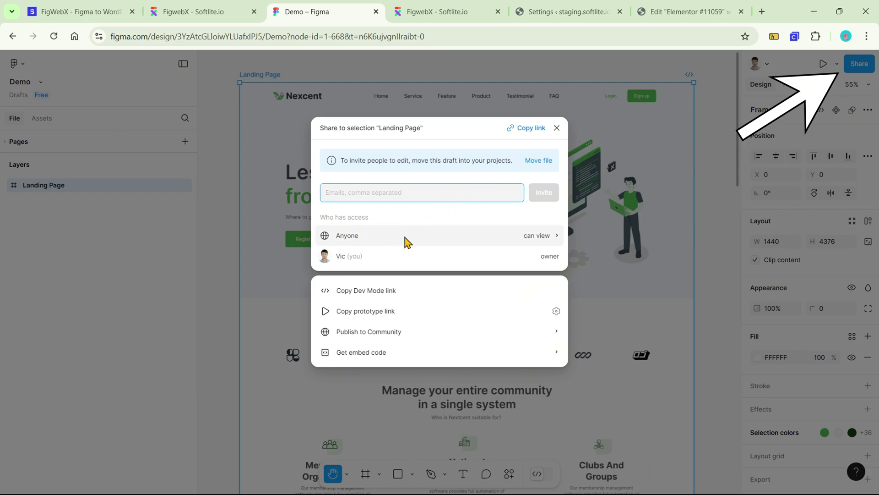
left_click(423, 235)
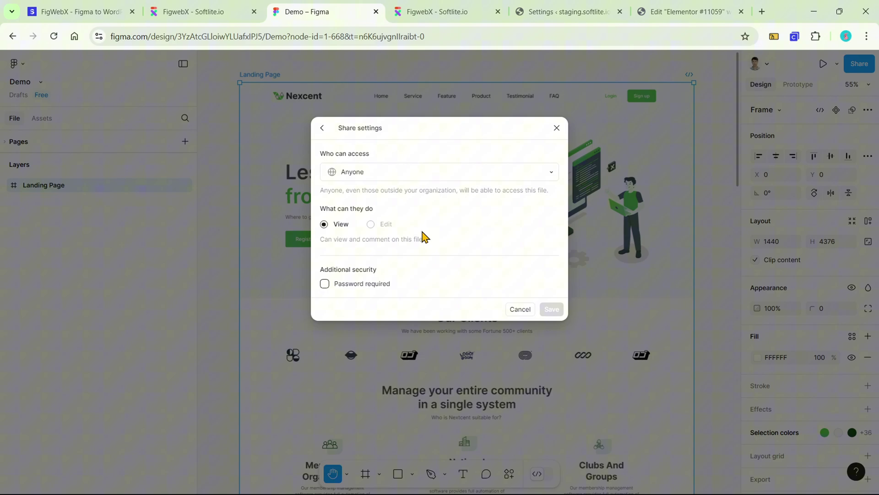
left_click(390, 178)
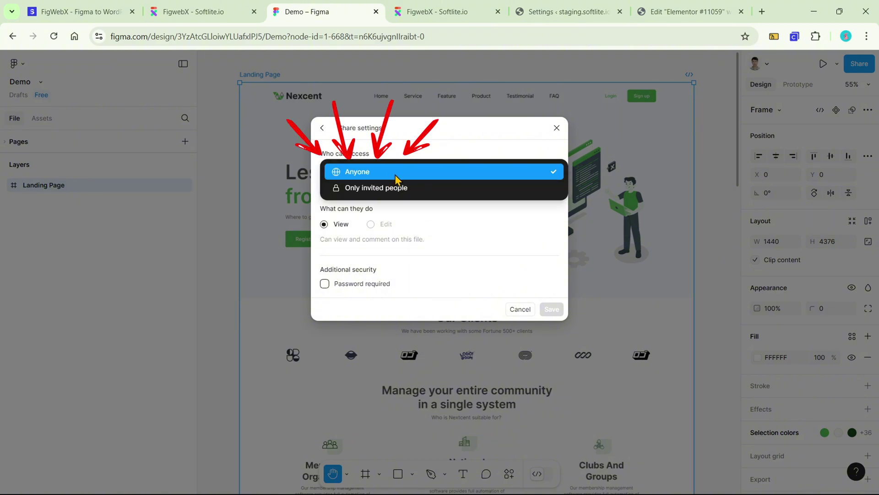
left_click(401, 174)
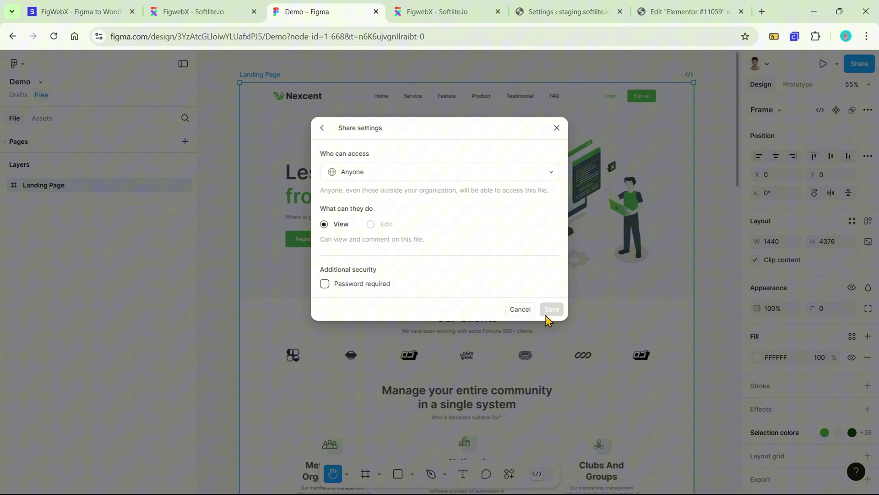
left_click(425, 177)
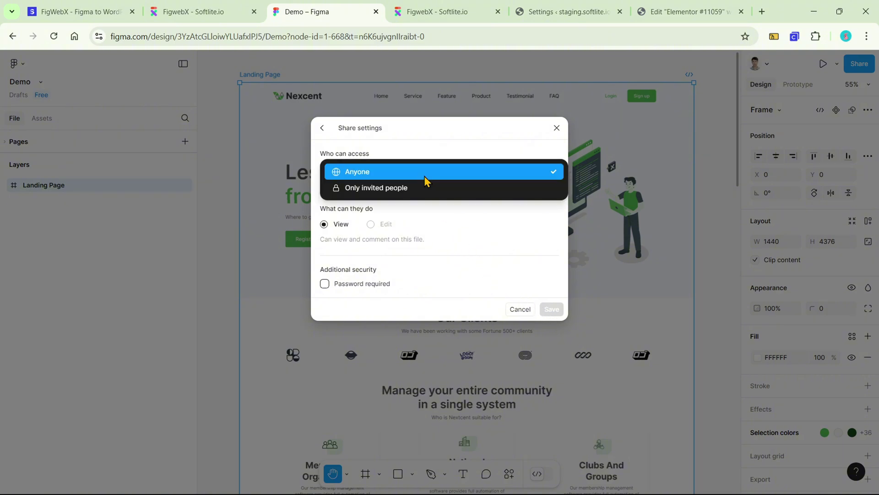
left_click(415, 177)
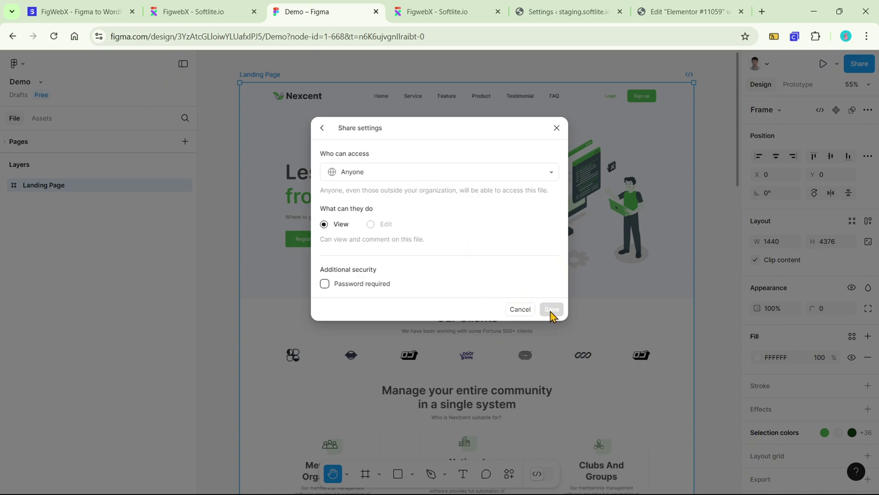
left_click(557, 129)
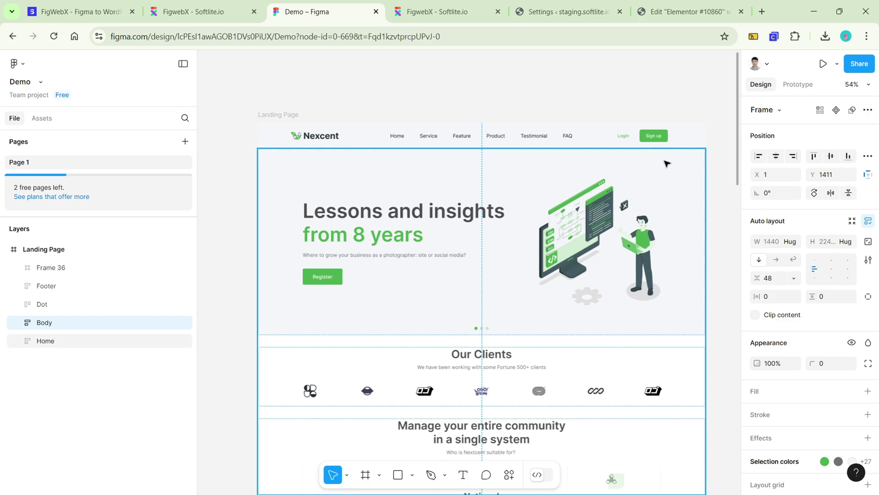
Step: Copy a link to the Landing Page frame via Copy/Paste as > Copy link to selection
left_click(666, 164)
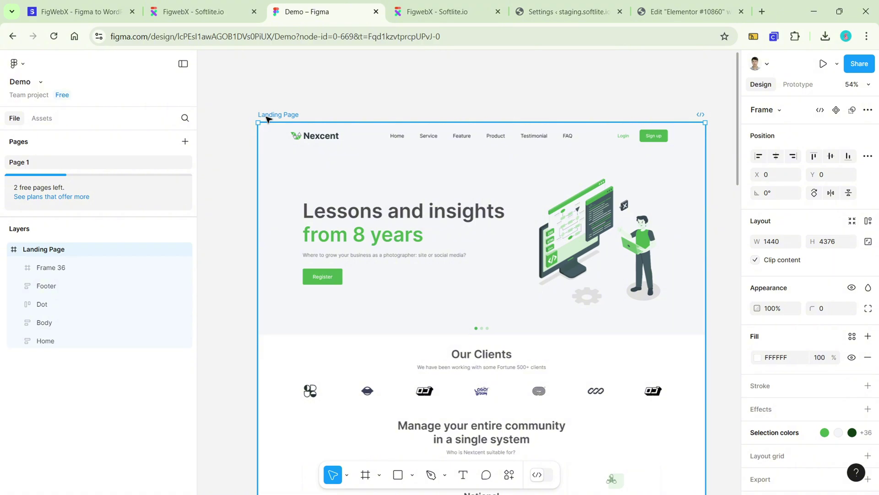
right_click(267, 119)
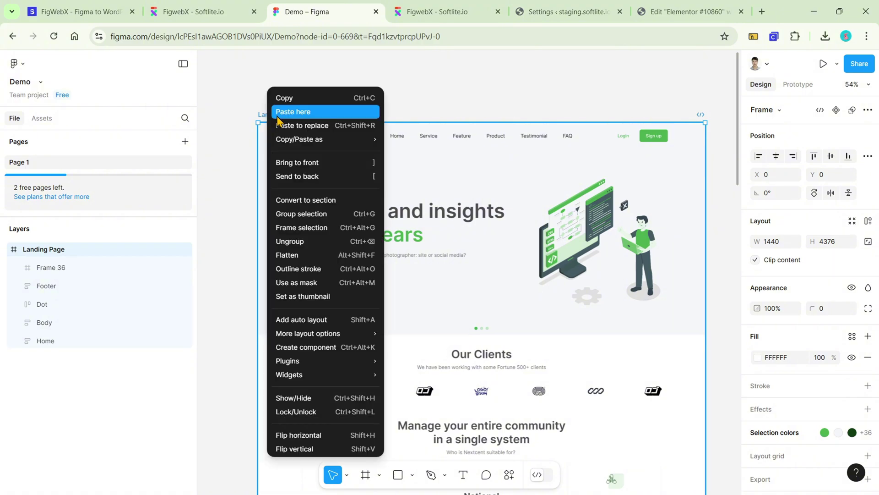
mouse_move(296, 146)
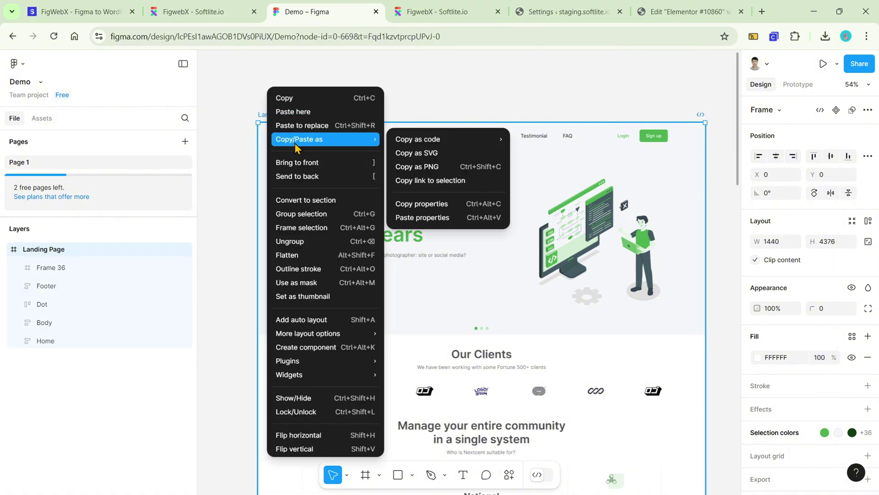
left_click(448, 181)
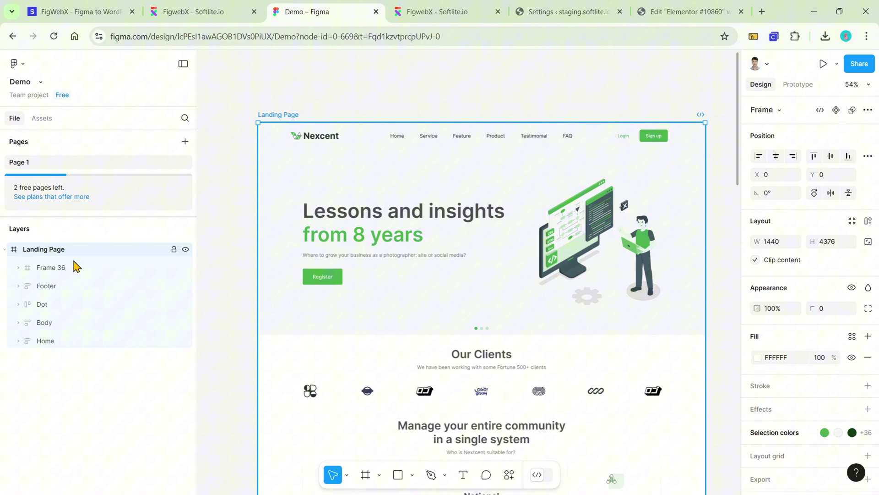
Step: Select the 1440 × 84 Frame 36 header and bring up its actions menu, then dismiss it
left_click(74, 268)
right_click(73, 270)
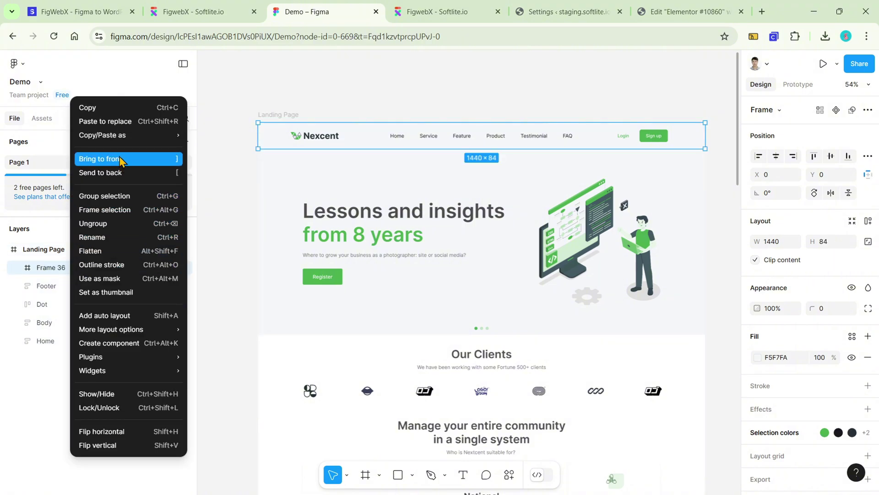
mouse_move(122, 136)
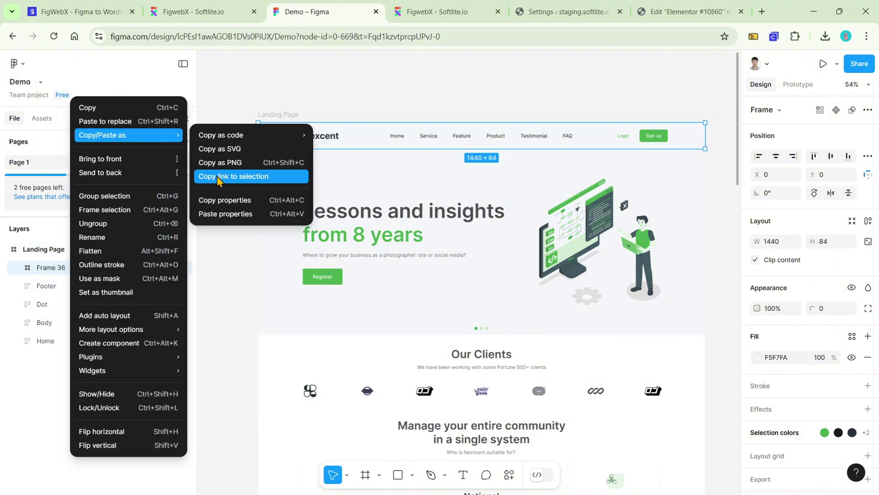
left_click(263, 87)
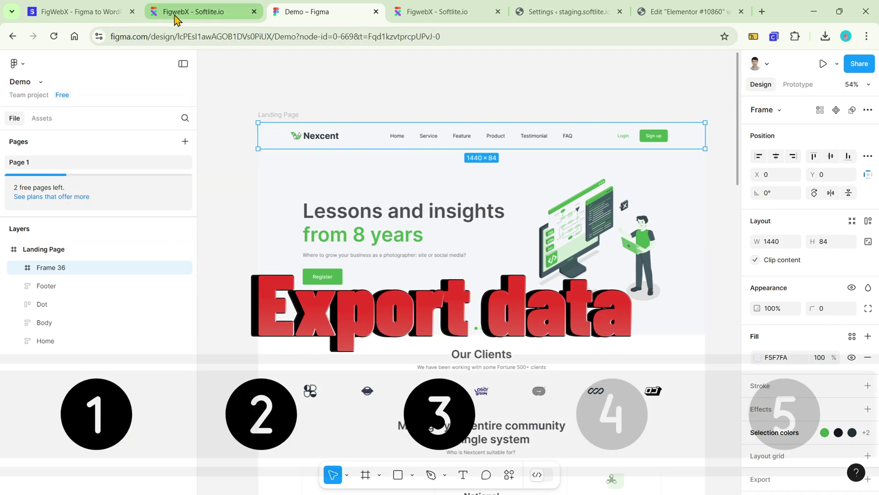
Step: Start a new export task with the pasted Figma link and Elementor (3.10+ Flex Container) as builder
left_click(176, 13)
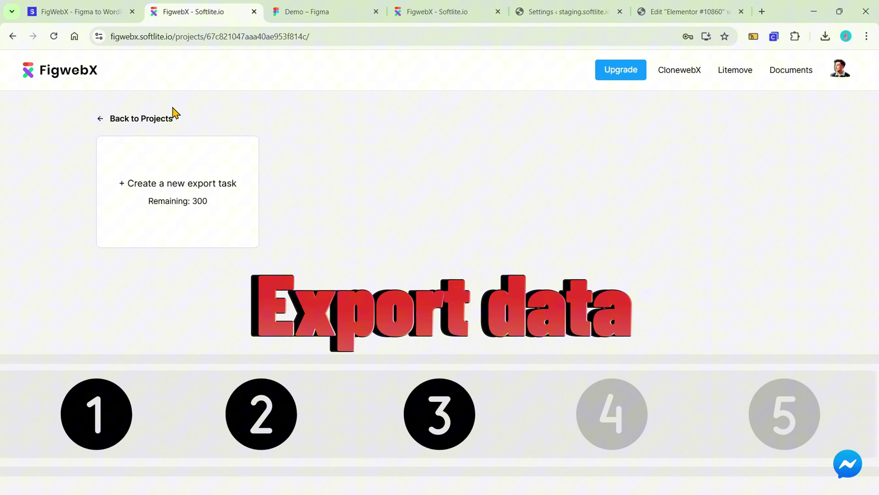
left_click(183, 173)
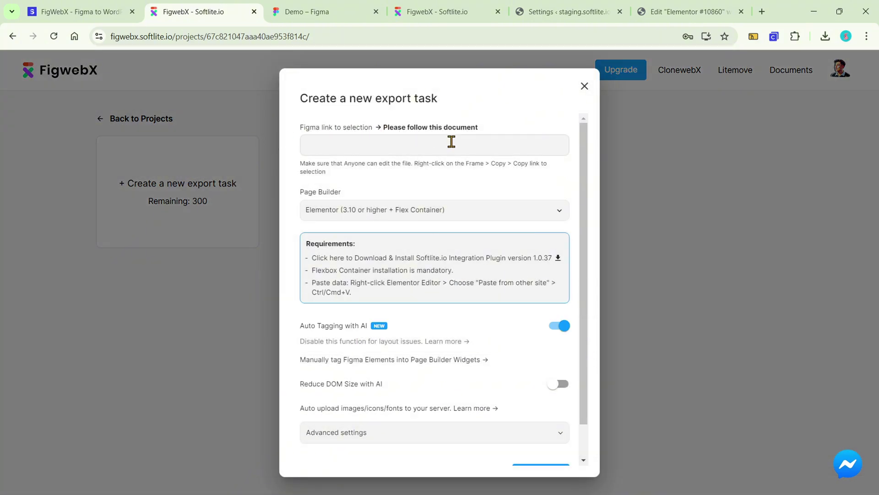
key("ctrl+v")
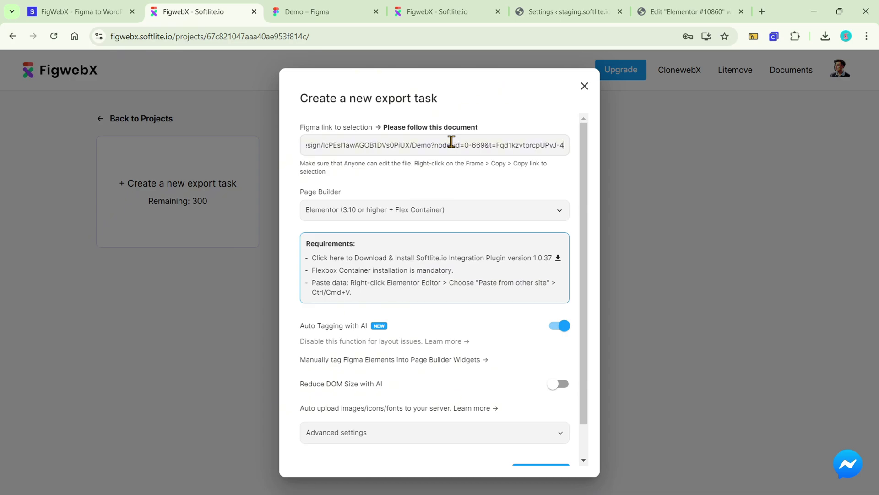
left_click(447, 217)
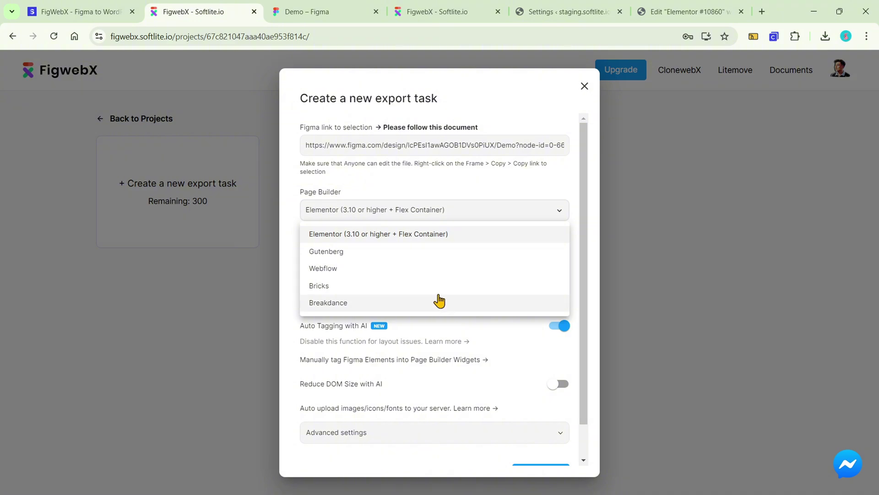
left_click(442, 235)
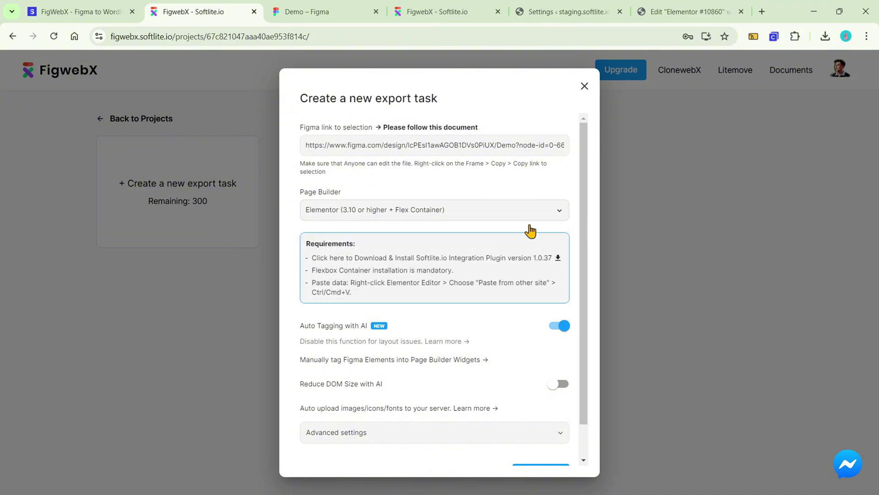
Step: Keep Auto Tagging with AI on, review the advanced settings, and create the task
scroll(513, 241, "down", 1)
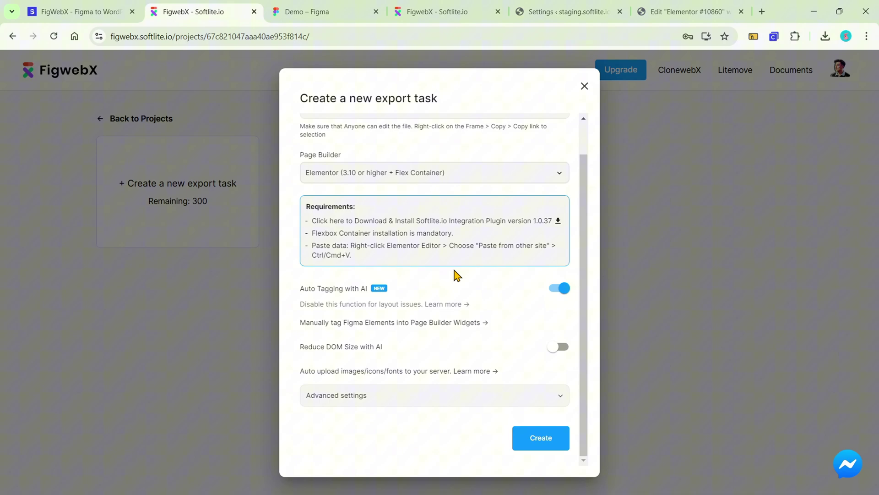
left_click_drag(303, 296, 390, 295)
left_click(427, 288)
left_click(560, 288)
left_click(557, 298)
left_click(546, 403)
scroll(539, 371, "down", 3)
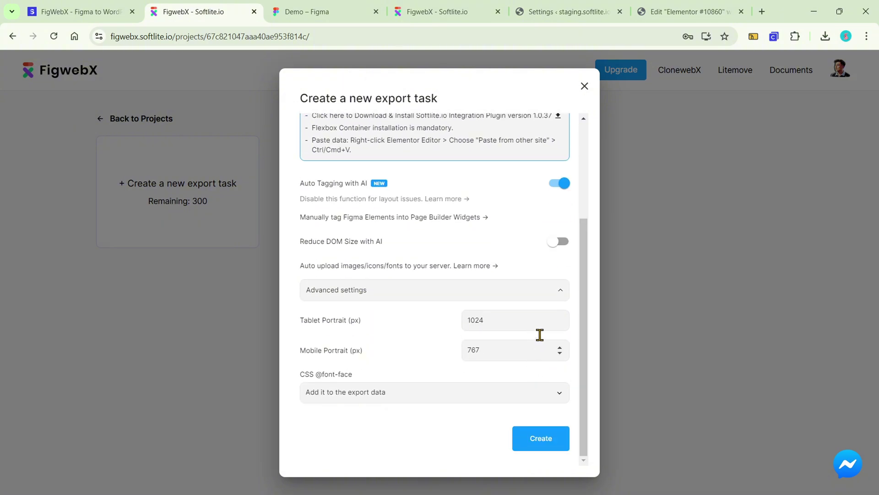
left_click(524, 296)
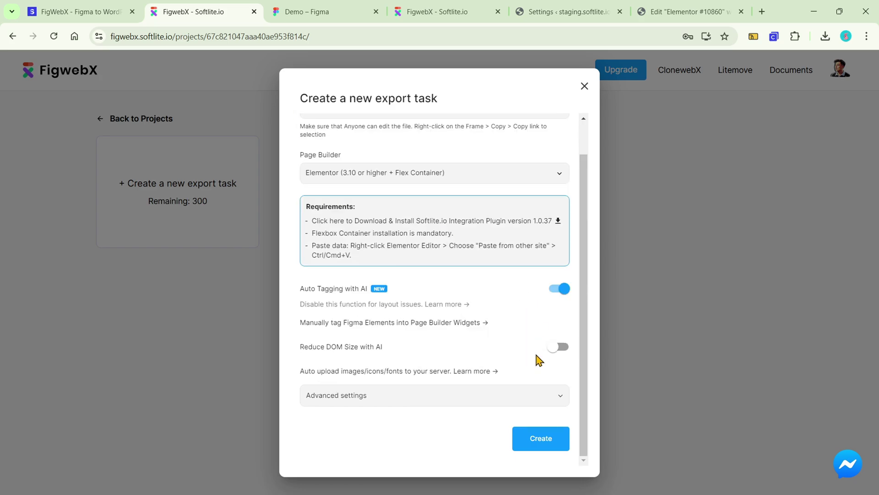
left_click(531, 442)
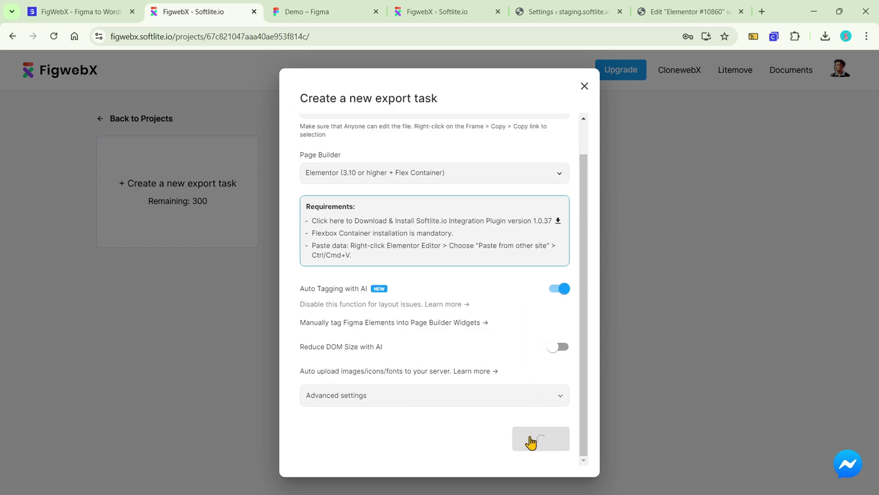
Step: Confirm the export, copy the completed Landing Page Elementor data, and go to the Elementor editor
left_click(532, 442)
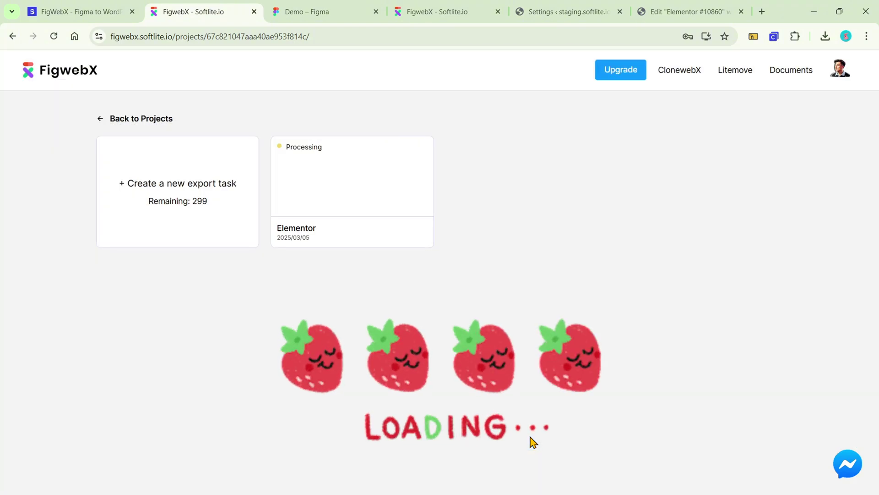
mouse_move(406, 230)
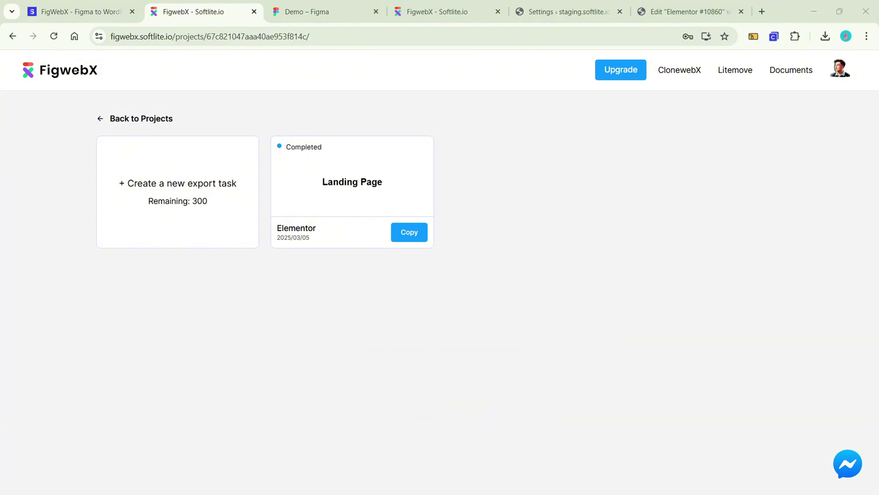
left_click(419, 238)
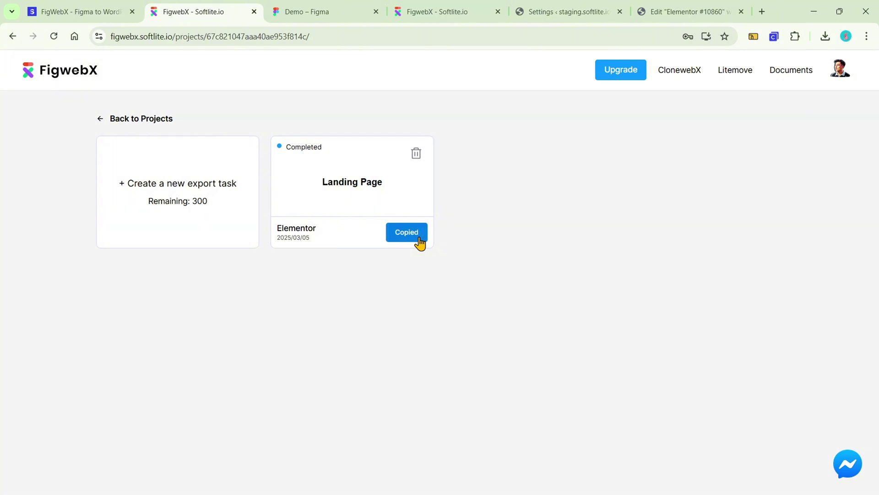
left_click(667, 10)
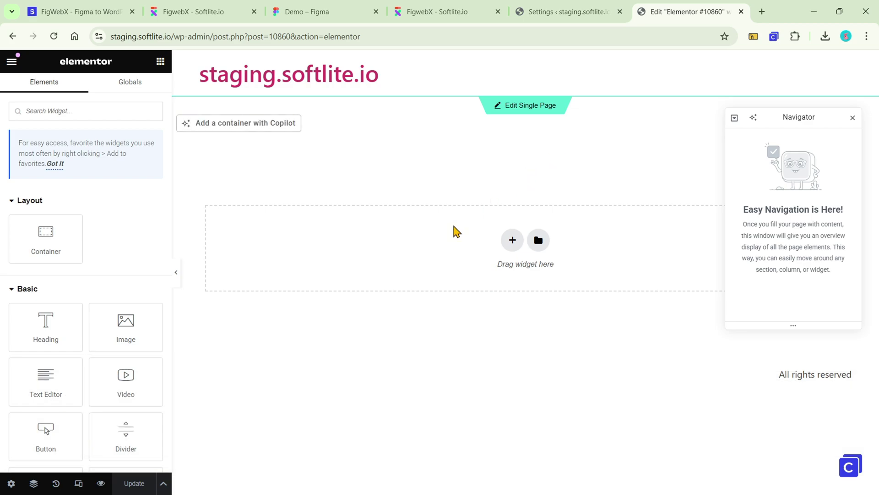
Step: Paste the copied Nexcent landing page export into the empty canvas using Paste from other site
right_click(409, 250)
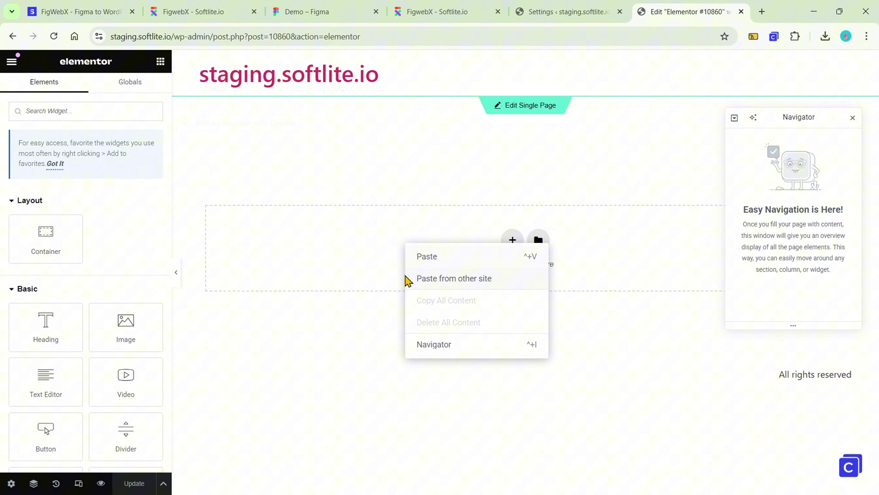
left_click(530, 288)
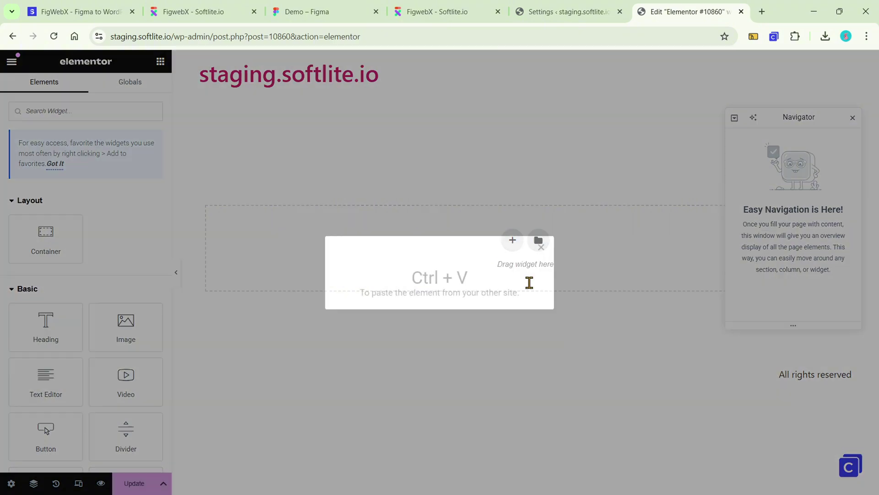
key("ctrl+v")
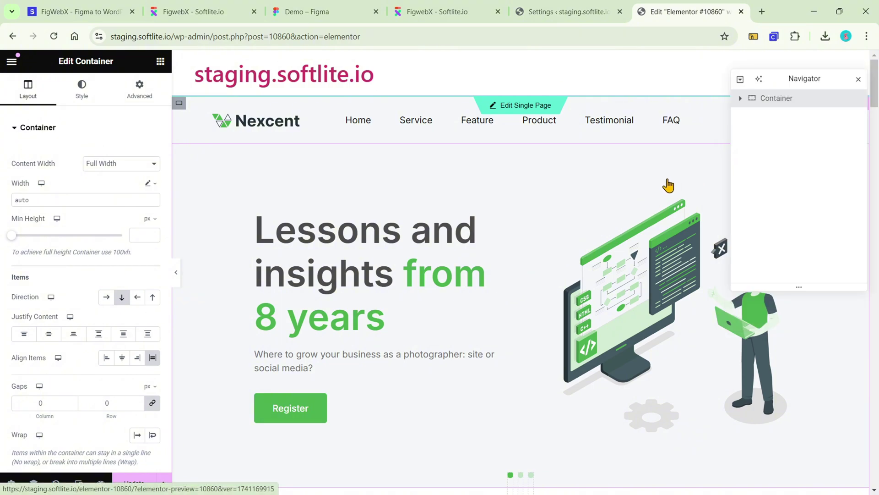
Step: Scroll down through the pasted landing page from the hero to the footer
scroll(691, 184, "down", 6)
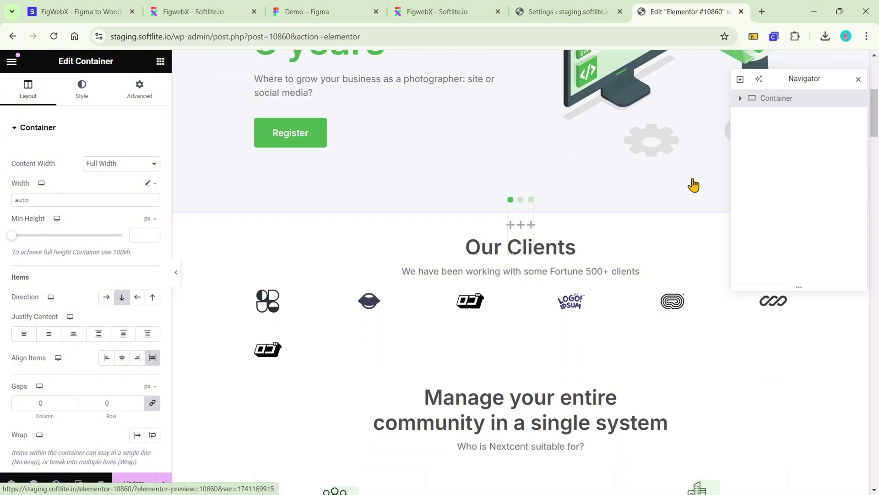
scroll(694, 184, "down", 6)
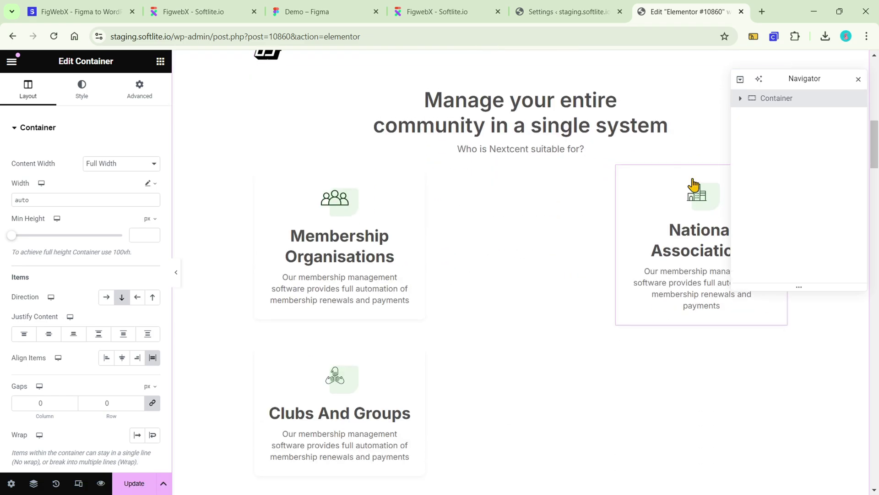
scroll(694, 184, "down", 2)
scroll(627, 195, "down", 6)
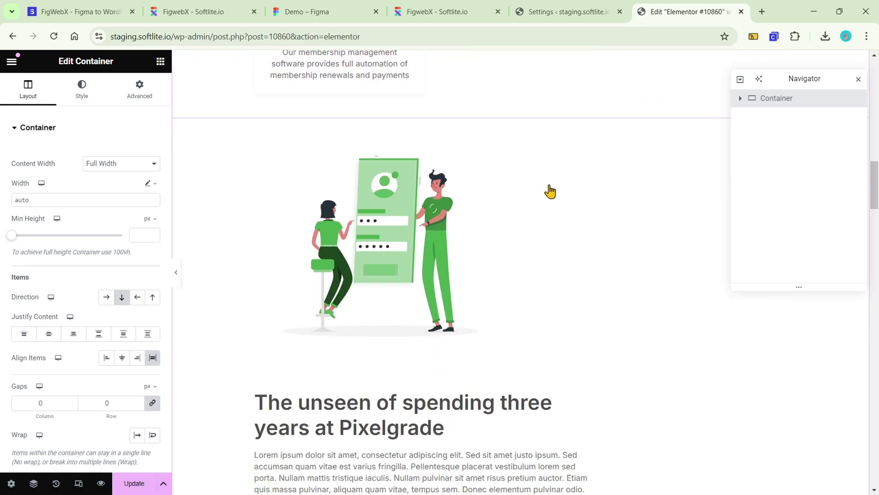
scroll(436, 216, "down", 4)
scroll(589, 227, "down", 8)
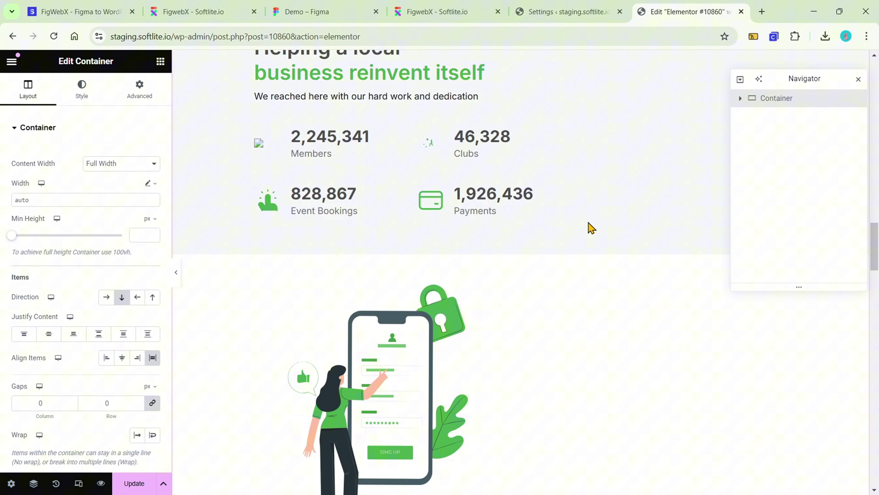
scroll(651, 226, "down", 12)
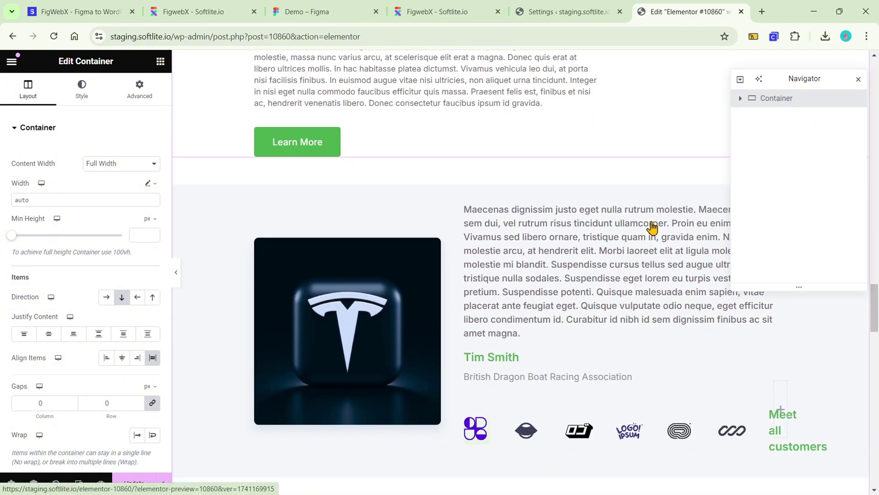
scroll(652, 227, "down", 10)
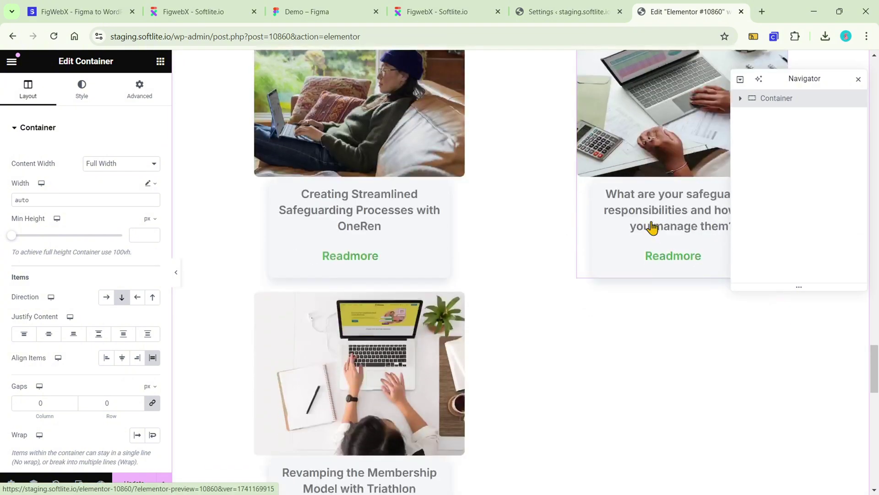
Step: Hide the editor panel and review the page at full width
left_click(174, 273)
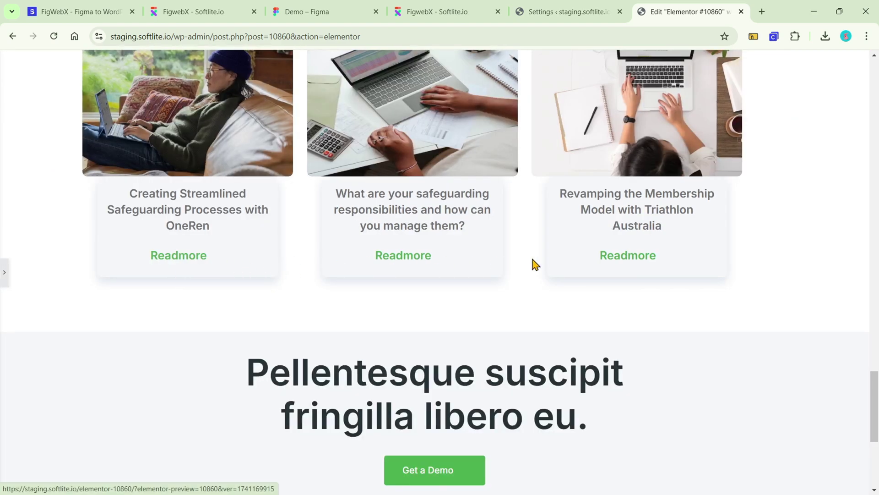
scroll(541, 264, "up", 4)
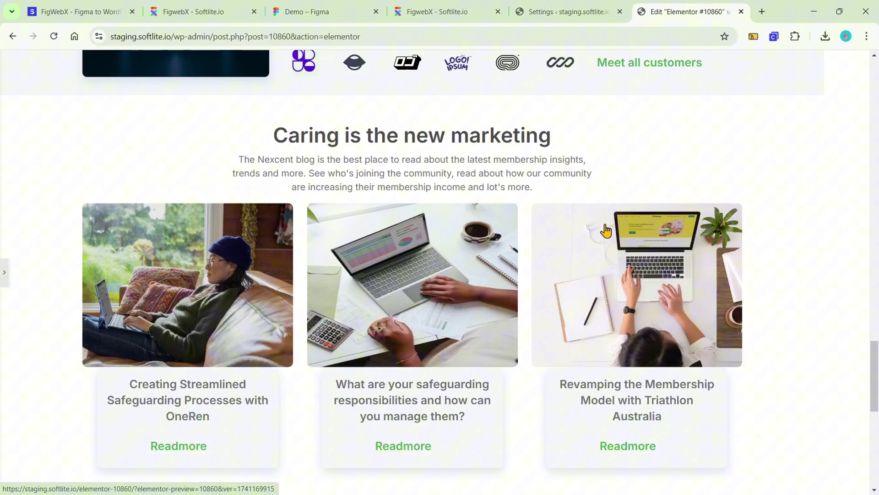
scroll(604, 266, "down", 10)
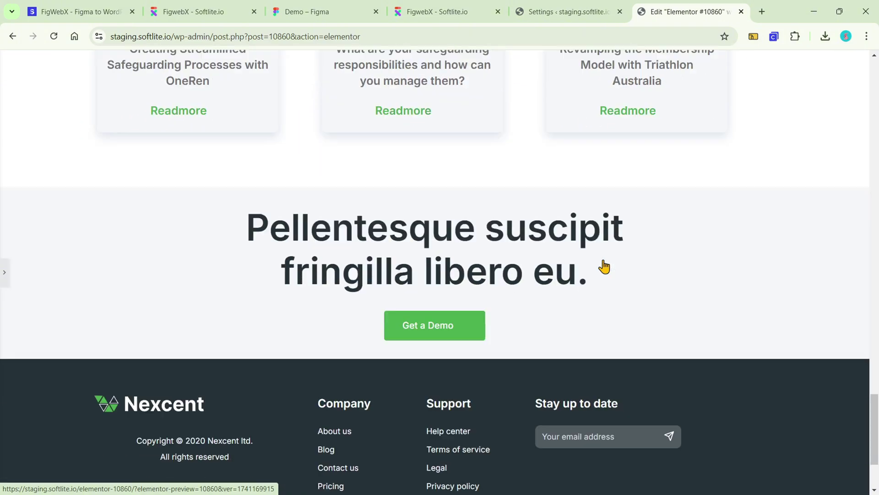
scroll(605, 265, "up", 20)
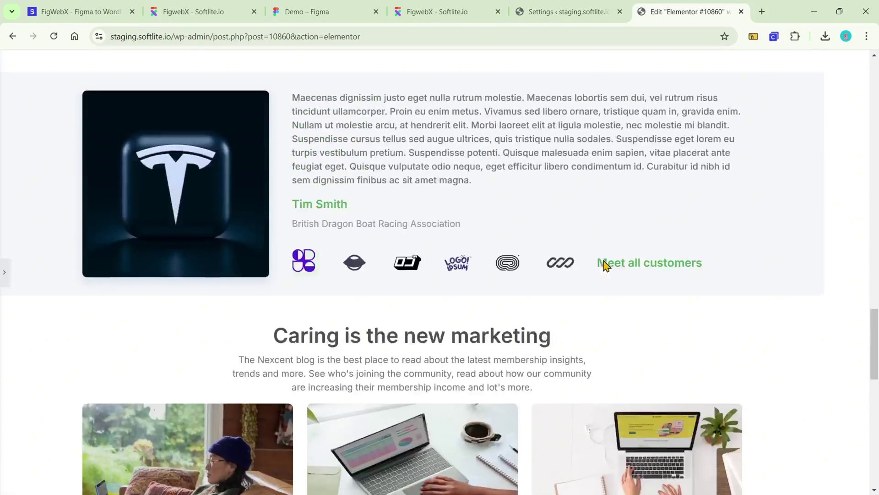
scroll(604, 266, "up", 17)
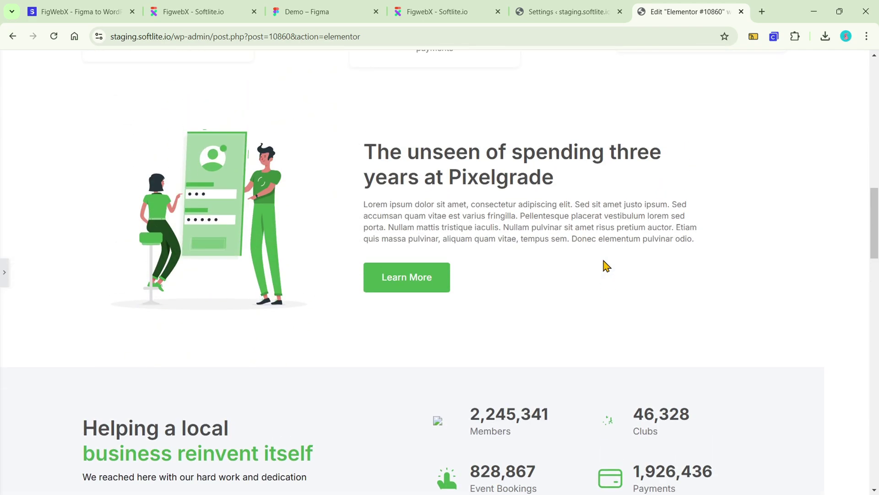
scroll(605, 265, "up", 12)
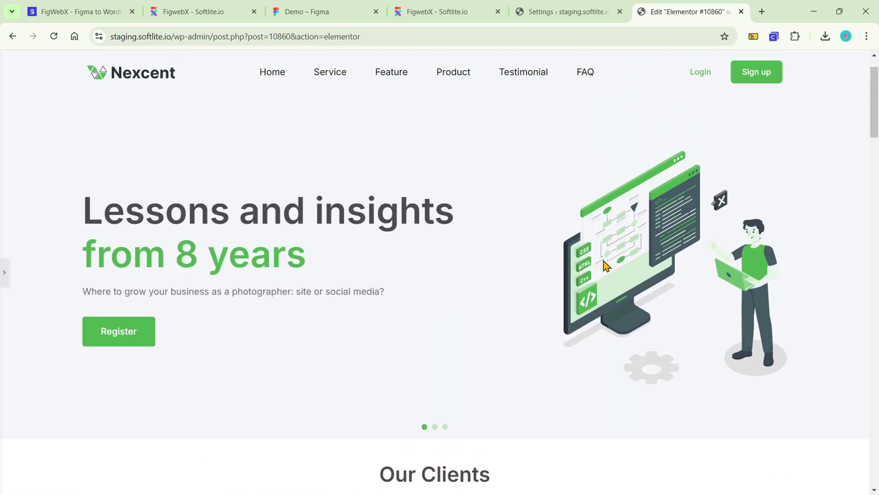
scroll(433, 355, "down", 2)
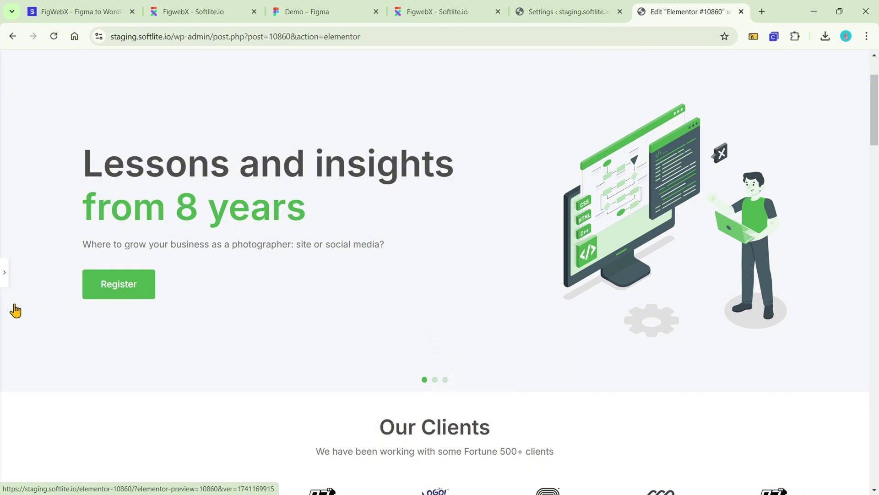
Step: Reopen the editor panel and inspect the Nexcent logo and logo icon images
left_click(4, 277)
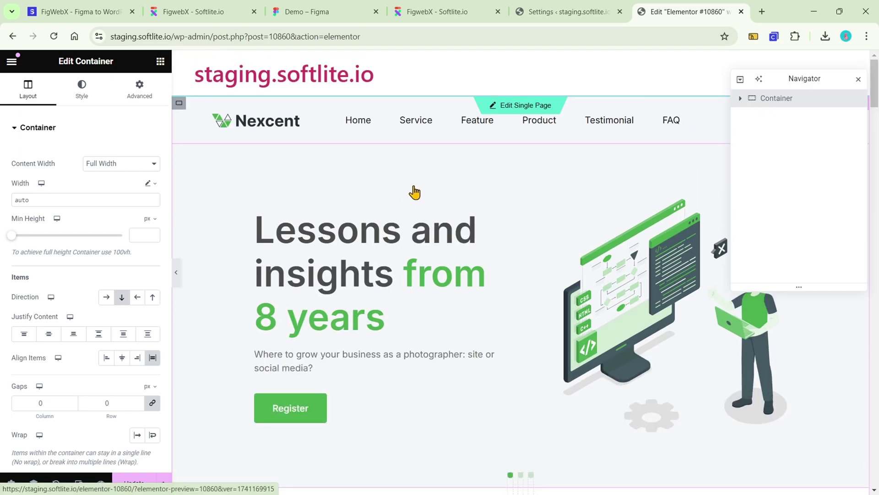
left_click(280, 127)
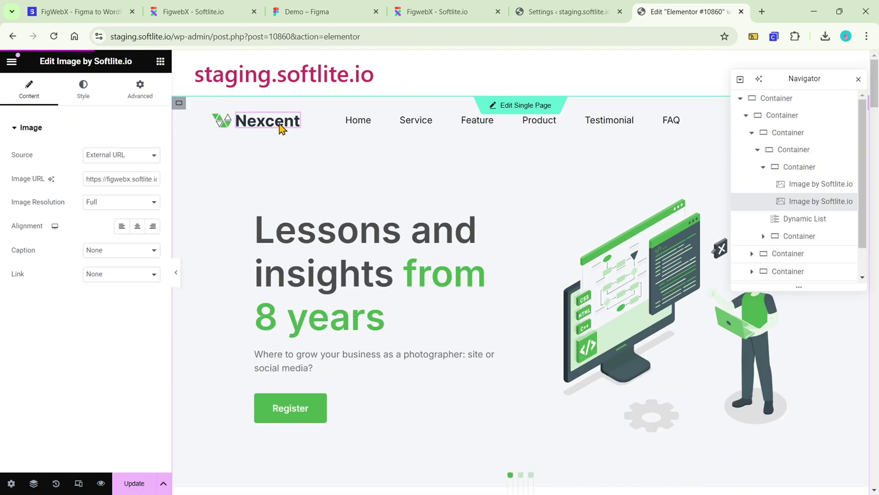
left_click(232, 126)
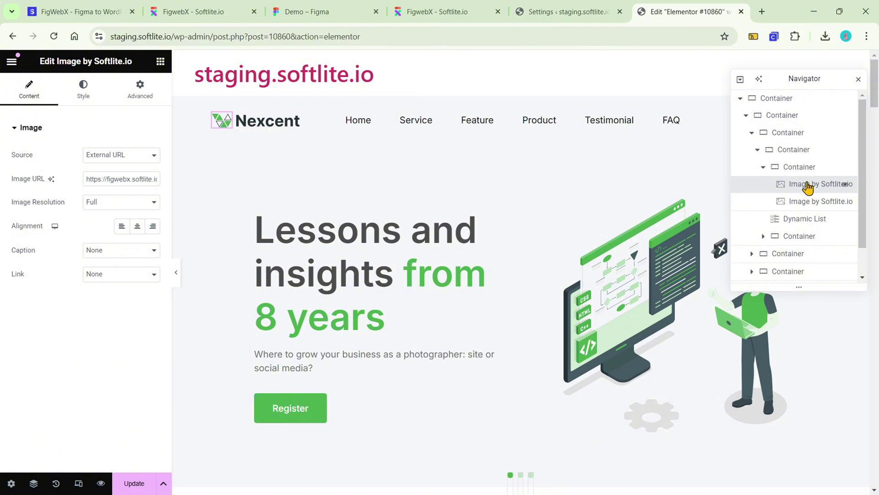
Step: Select the header navigation Dynamic List and inspect its Home item and List style settings
left_click(559, 128)
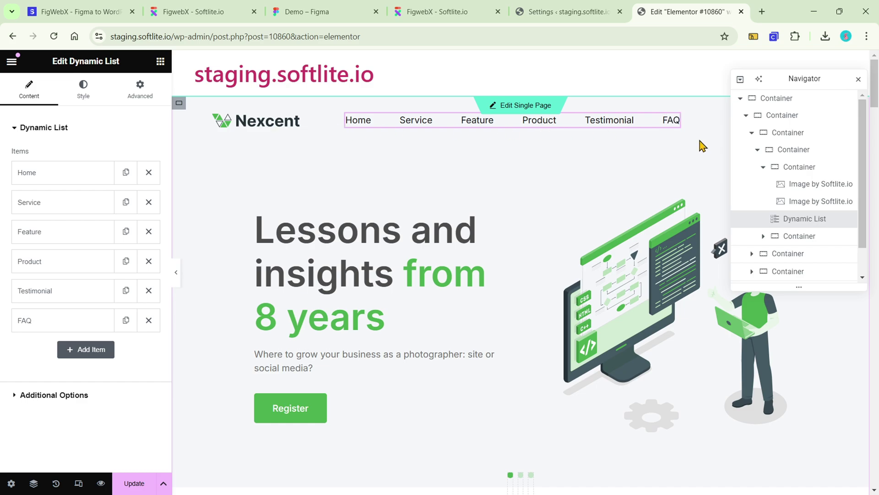
left_click(85, 174)
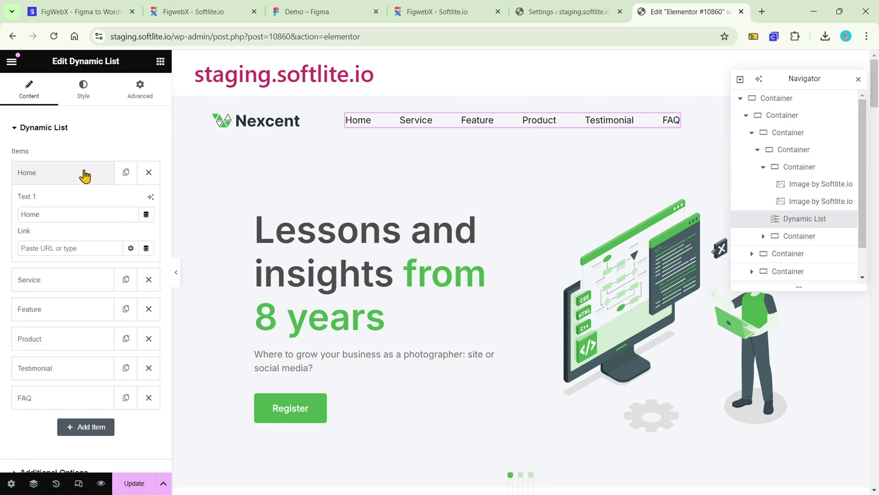
left_click(83, 180)
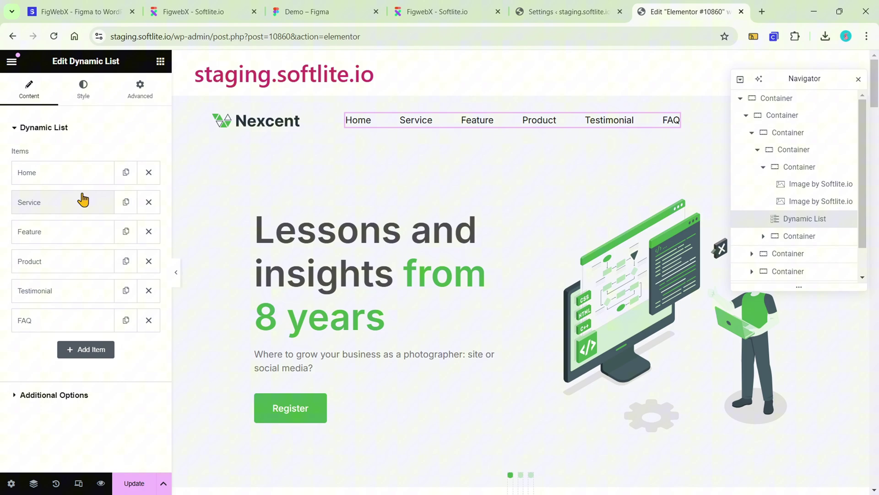
left_click(82, 107)
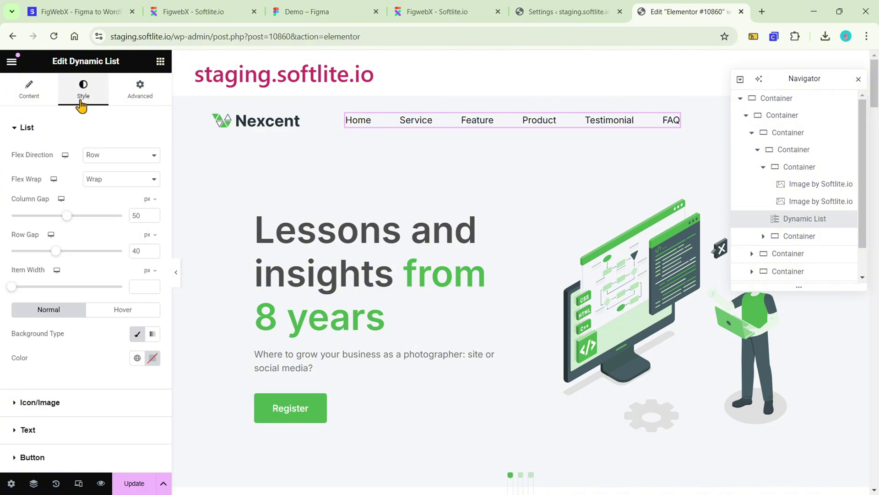
left_click(100, 132)
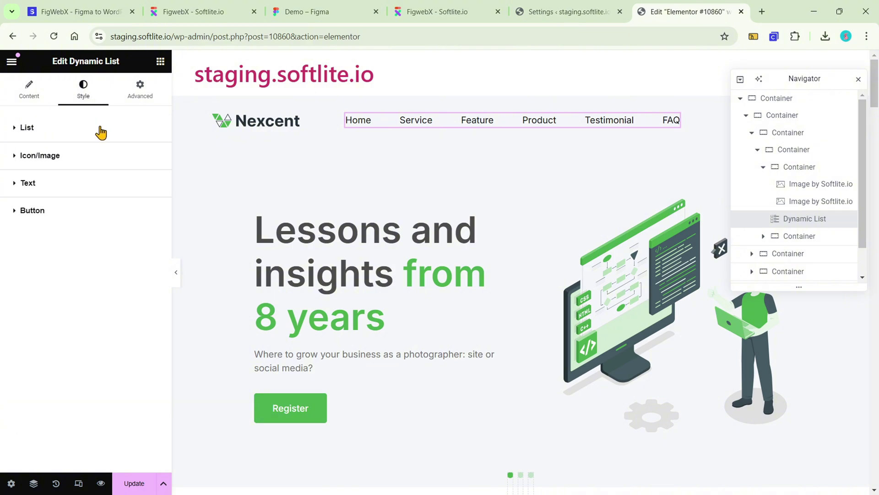
left_click(101, 132)
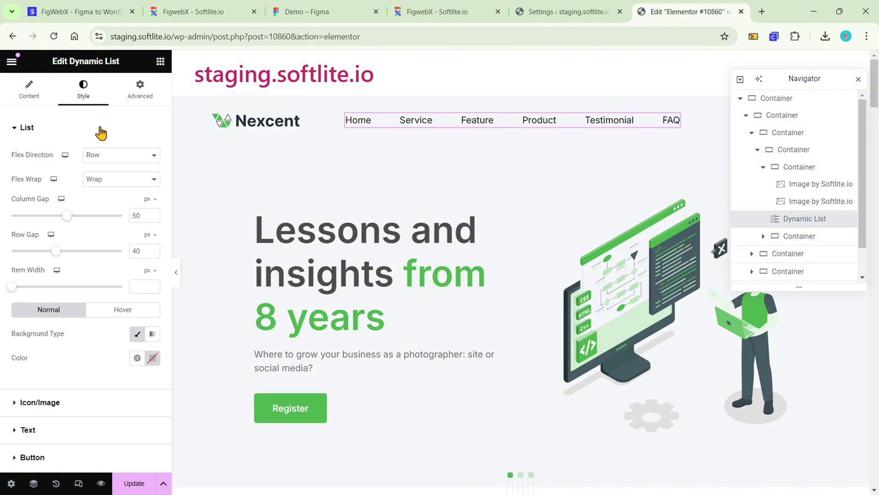
left_click(123, 141)
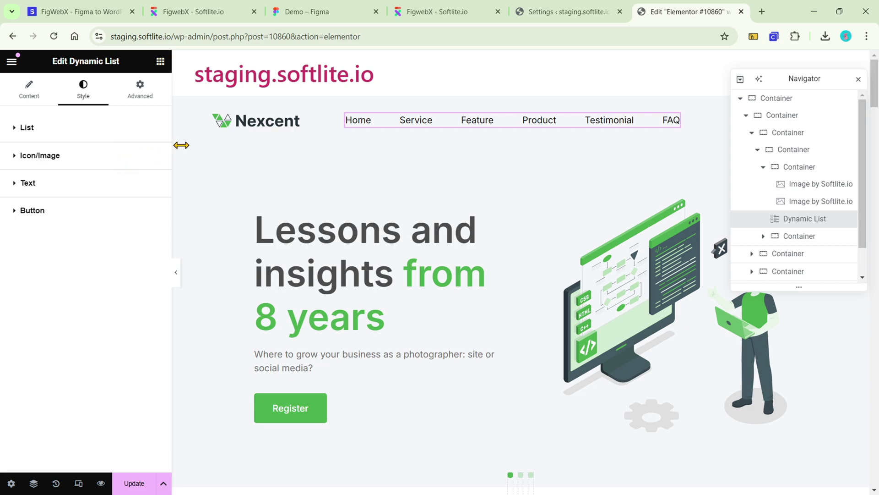
Step: In the hero card box, replace 'Lessons and insights' with FigwebX and relabel Register as 'Buy now'
left_click(493, 249)
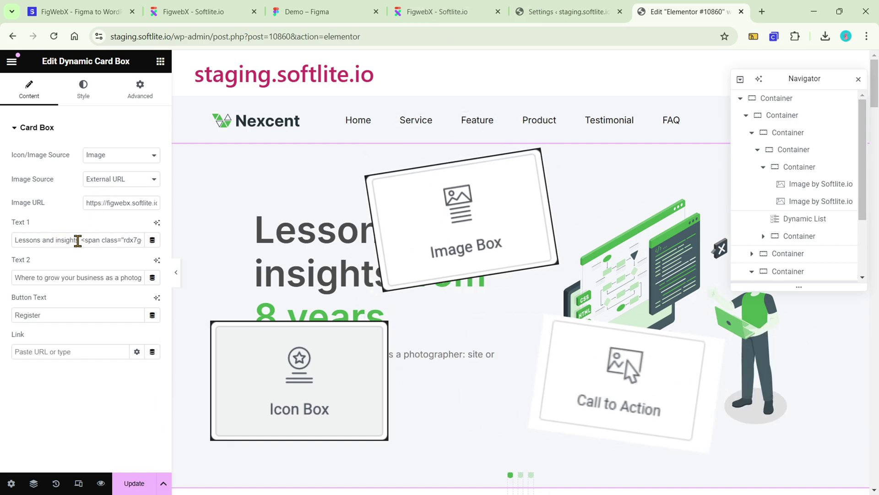
key("shift+Home")
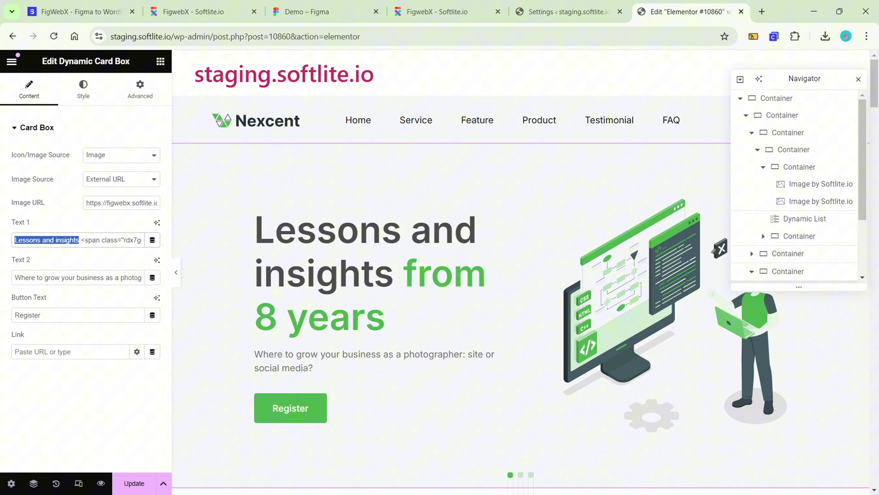
type("Figweb")
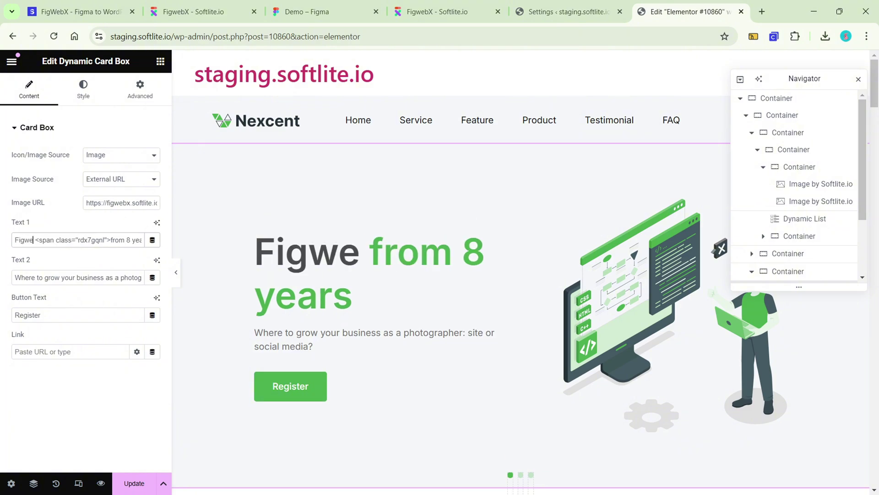
type("X")
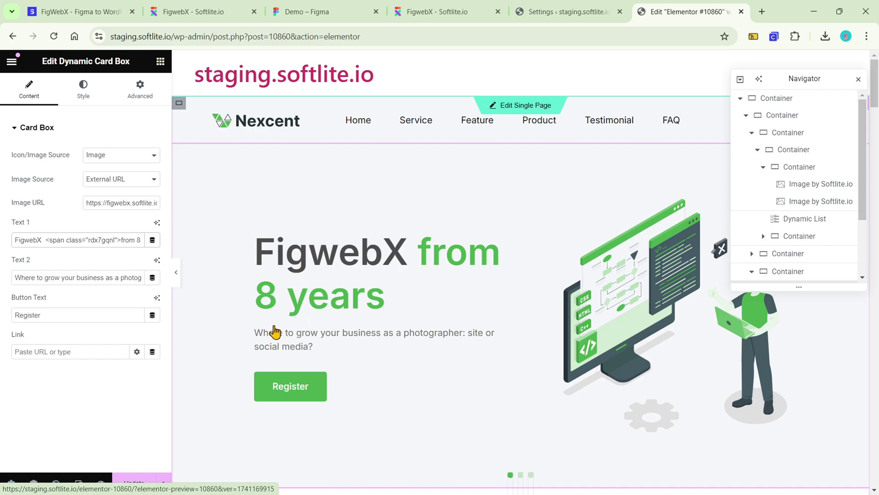
left_click_drag(104, 318, 24, 317)
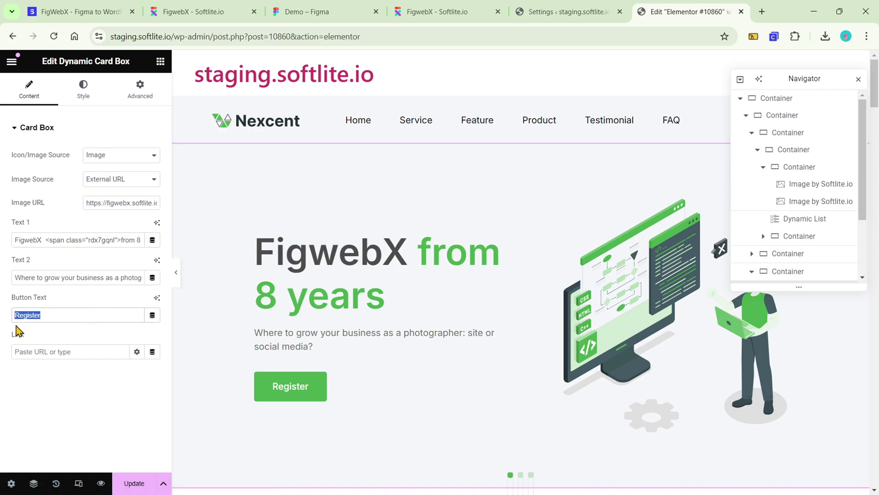
type("Buy now")
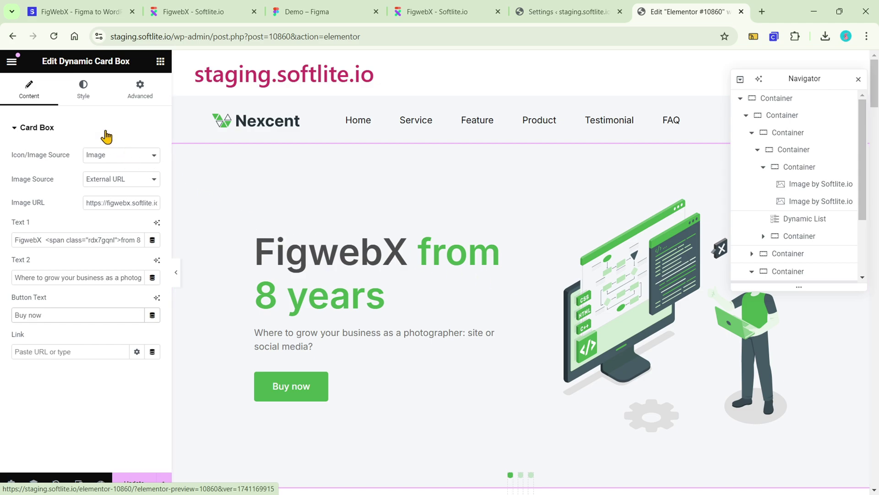
Step: Slightly enlarge the hero illustration and make the FigwebX heading red (#C53232)
left_click(84, 96)
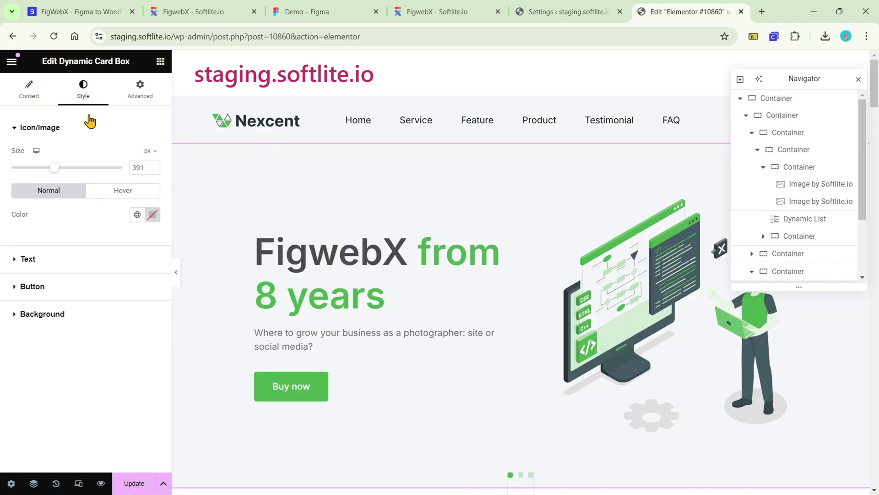
mouse_move(53, 169)
left_mouse_down()
mouse_move(68, 170)
mouse_move(42, 169)
mouse_move(64, 170)
mouse_move(56, 170)
left_mouse_up()
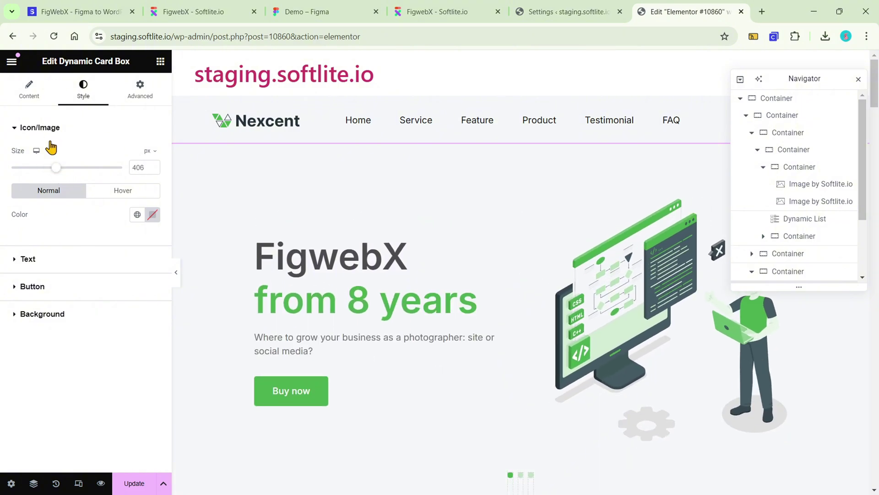
left_click(48, 129)
left_click(50, 157)
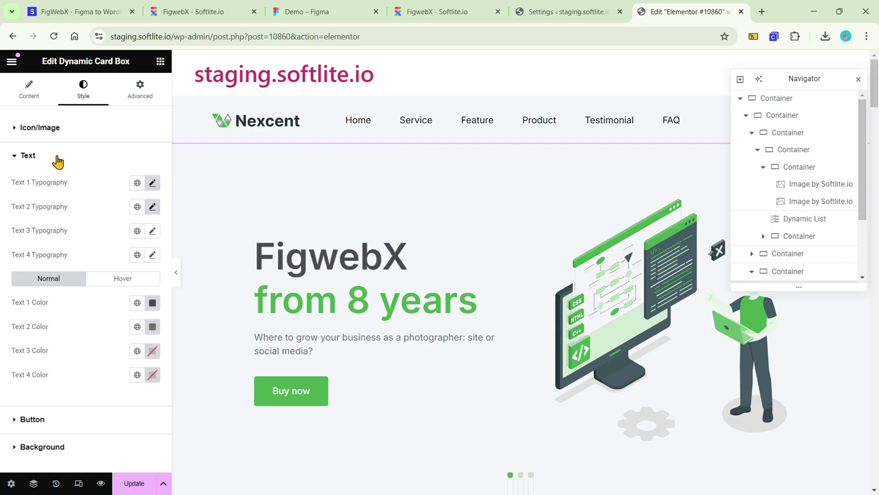
left_click(152, 185)
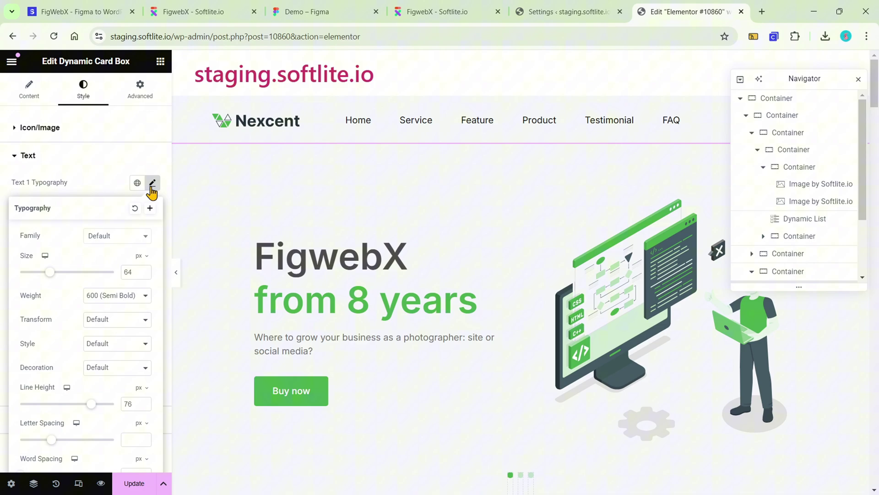
left_click(152, 185)
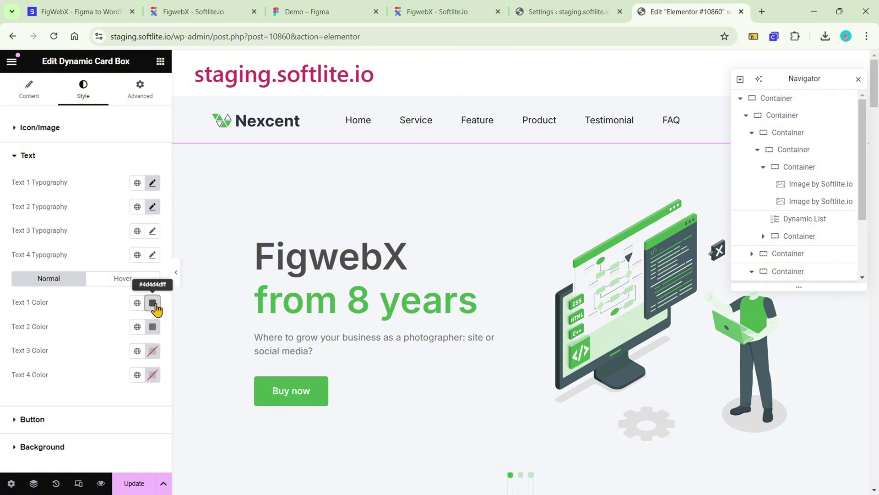
left_click(152, 303)
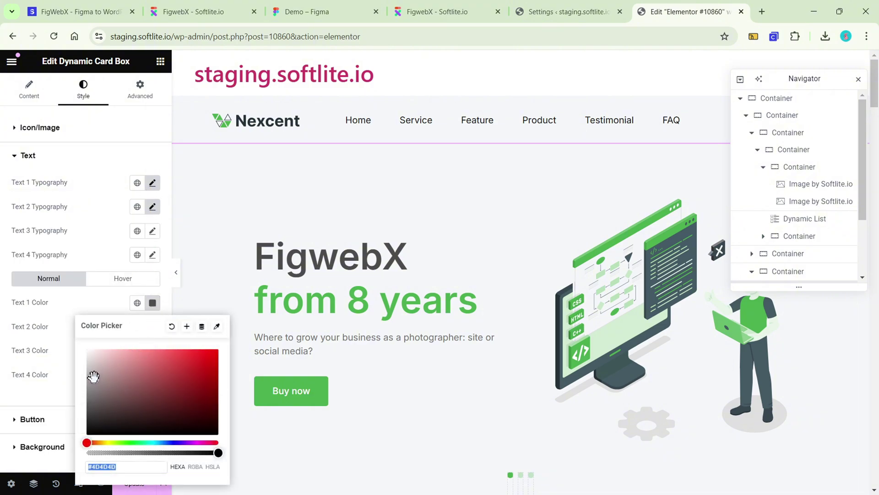
mouse_move(93, 376)
left_mouse_down()
mouse_move(108, 394)
mouse_move(184, 372)
mouse_move(156, 386)
left_mouse_up()
left_click(126, 157)
Step: Set the hero card's background colour to light grey #EDEDED
left_click(106, 186)
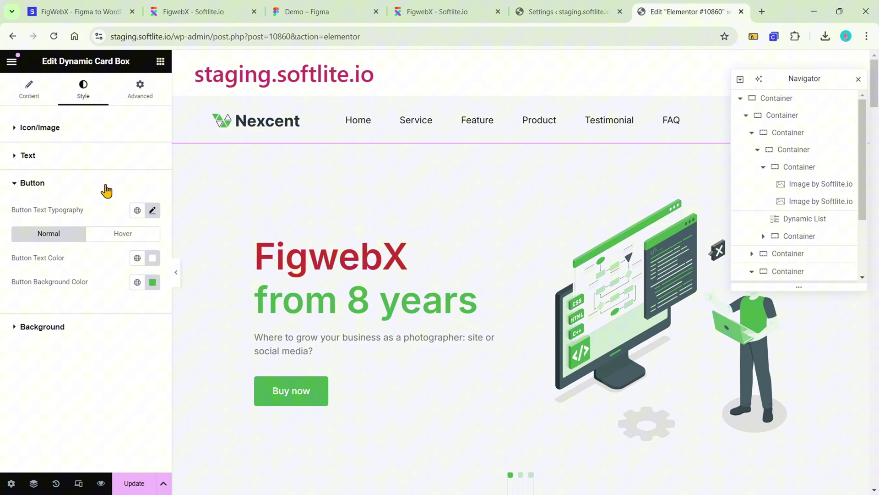
left_click(106, 337)
left_click(153, 237)
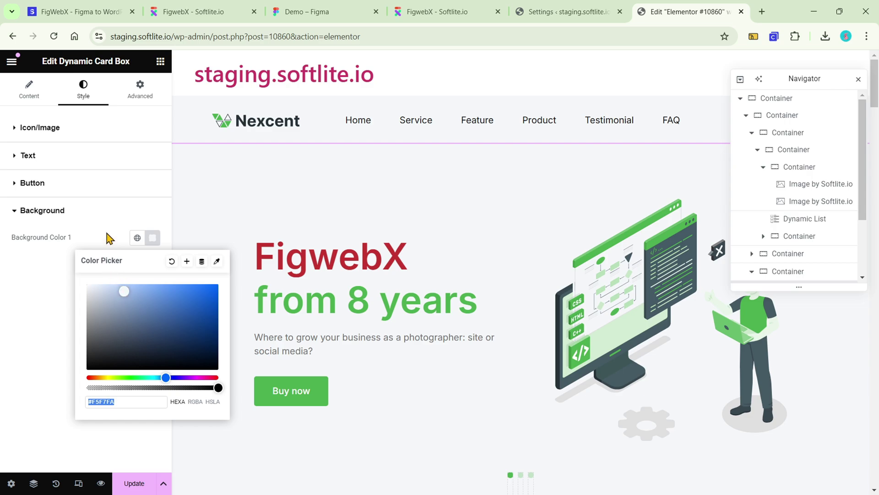
left_click(209, 292)
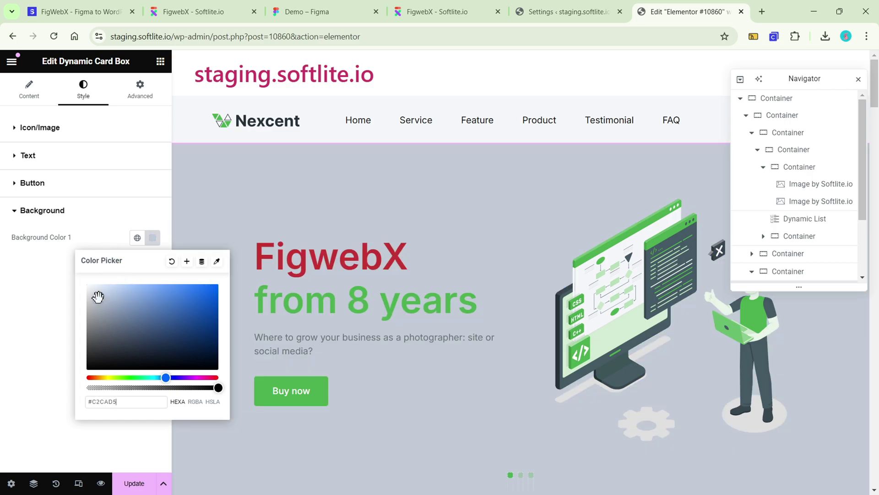
left_click_drag(96, 298, 85, 290)
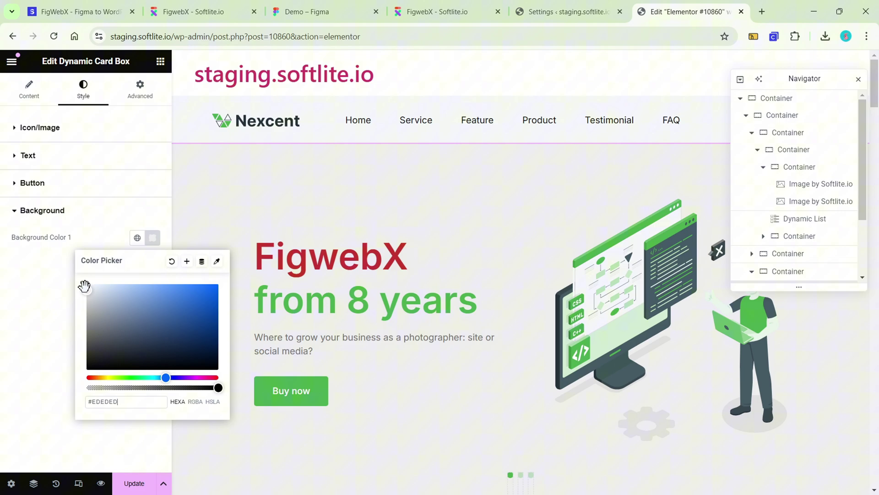
left_click(83, 212)
Step: Inspect the Our Clients heading, client logos, community heading and feature cards
scroll(504, 249, "down", 6)
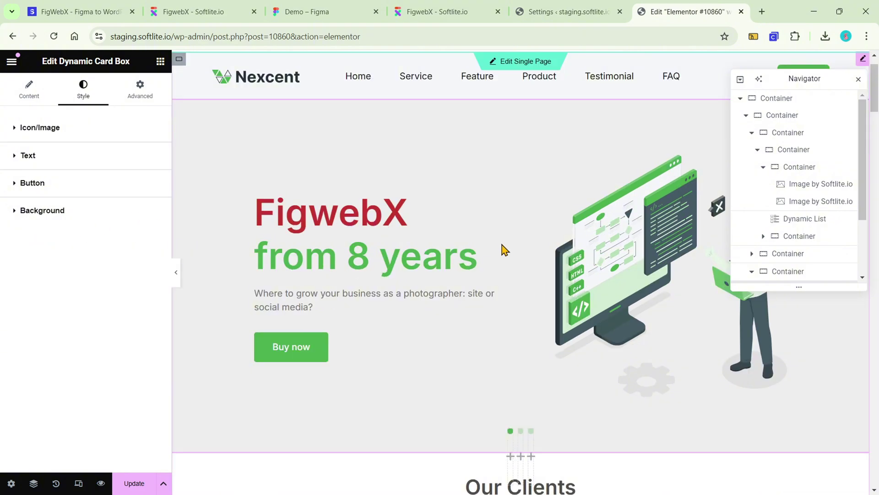
left_click(582, 244)
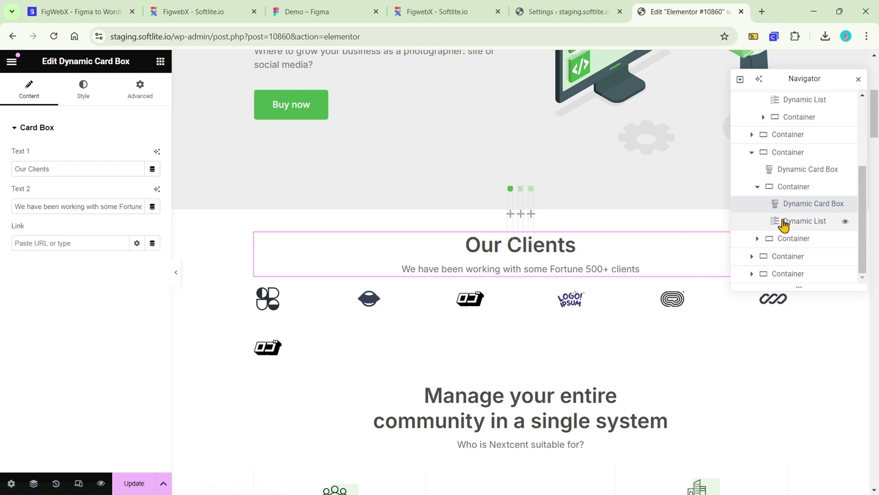
left_click(611, 315)
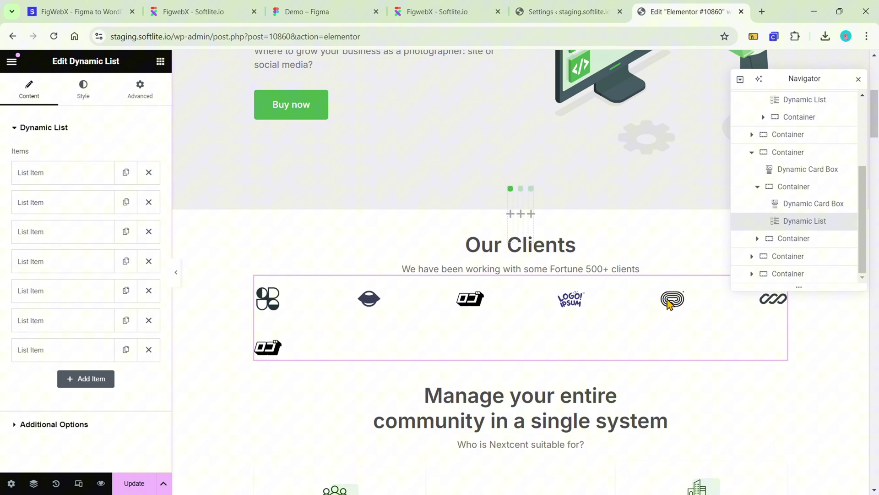
scroll(677, 298, "down", 2)
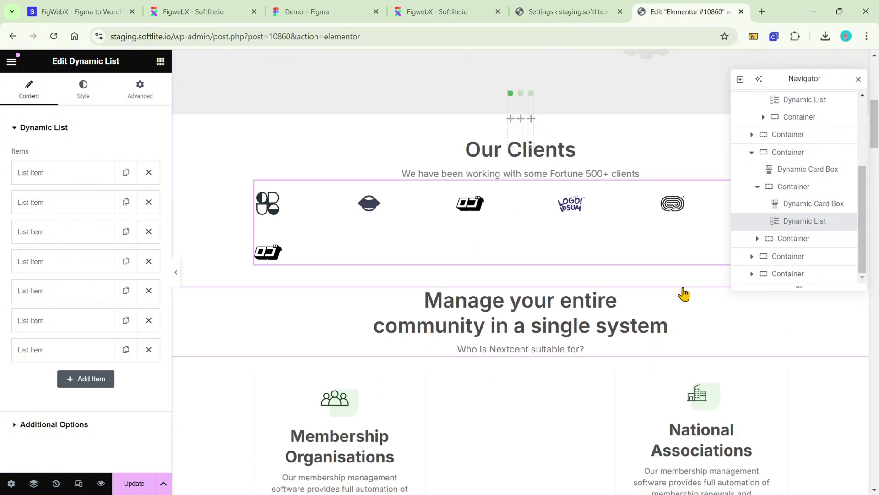
left_click(679, 315)
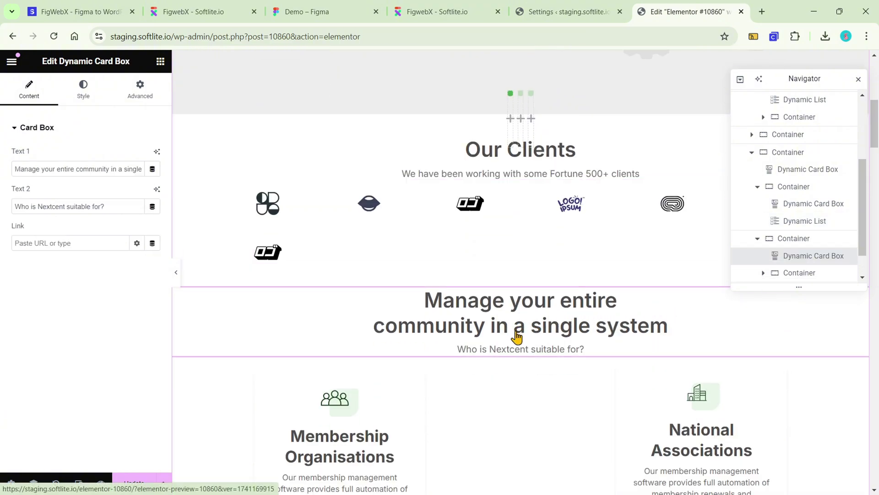
scroll(517, 337, "down", 4)
left_click(401, 267)
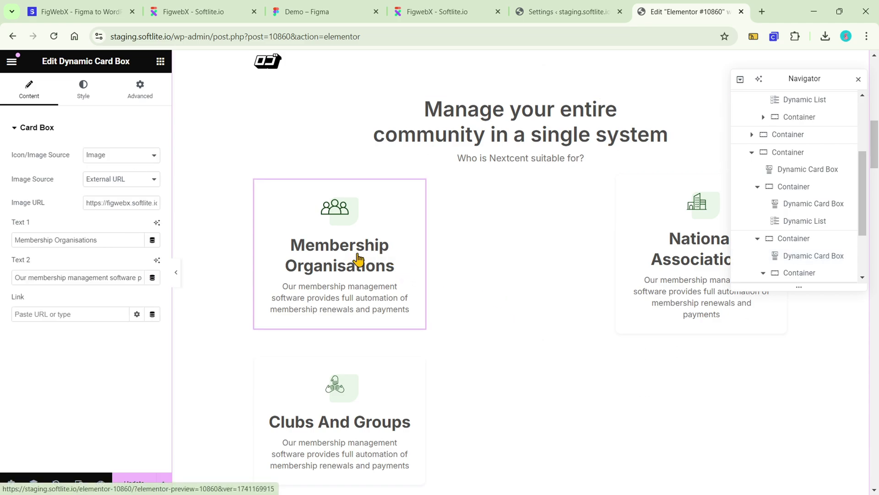
left_click(649, 255)
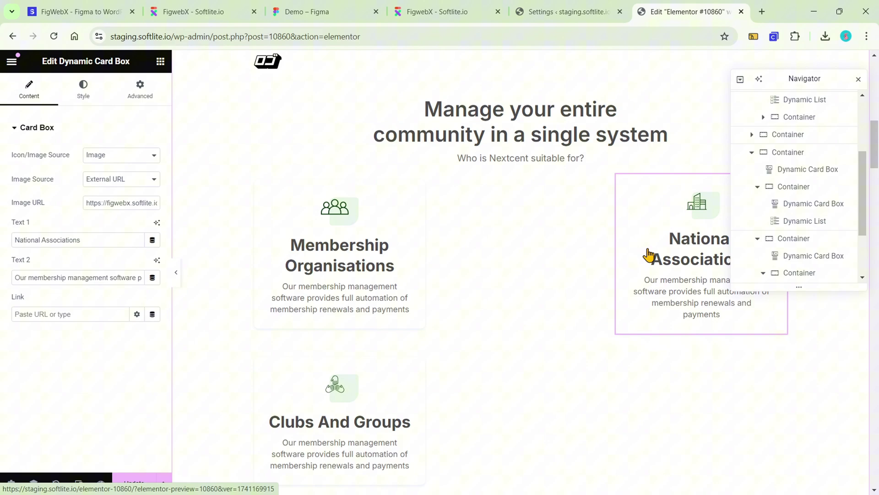
scroll(537, 307, "down", 5)
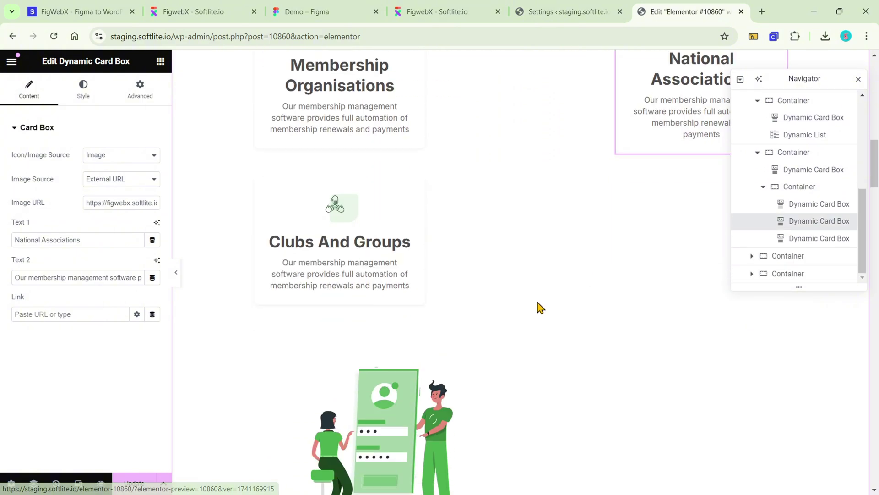
left_click(421, 278)
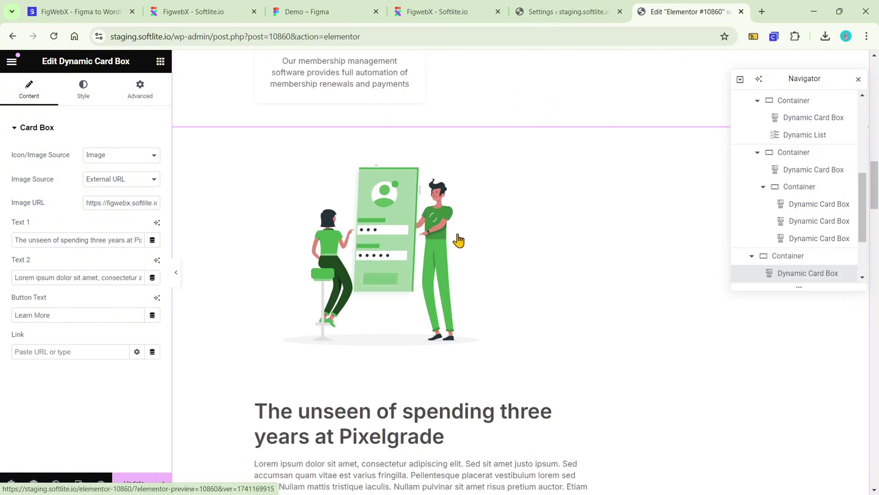
Step: Inspect the Clubs statistic, local business heading, site footer card, testimonial and customer logos
scroll(501, 238, "down", 2)
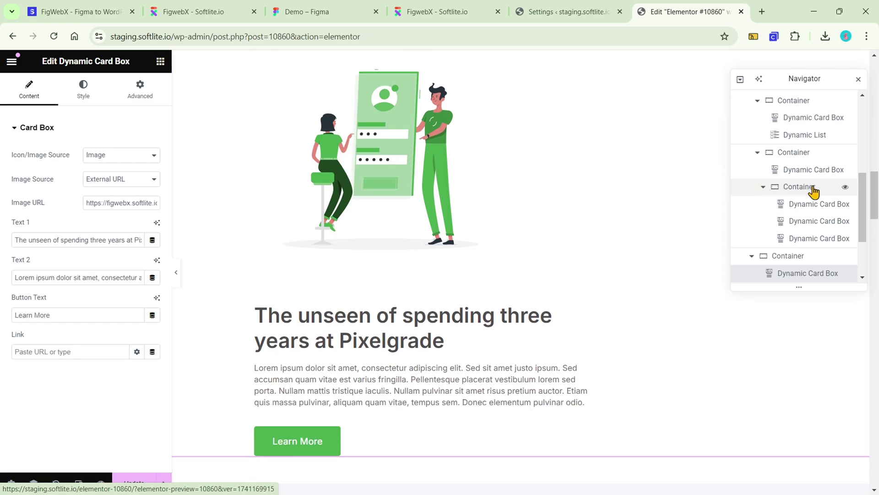
scroll(787, 223, "down", 2)
scroll(580, 265, "down", 6)
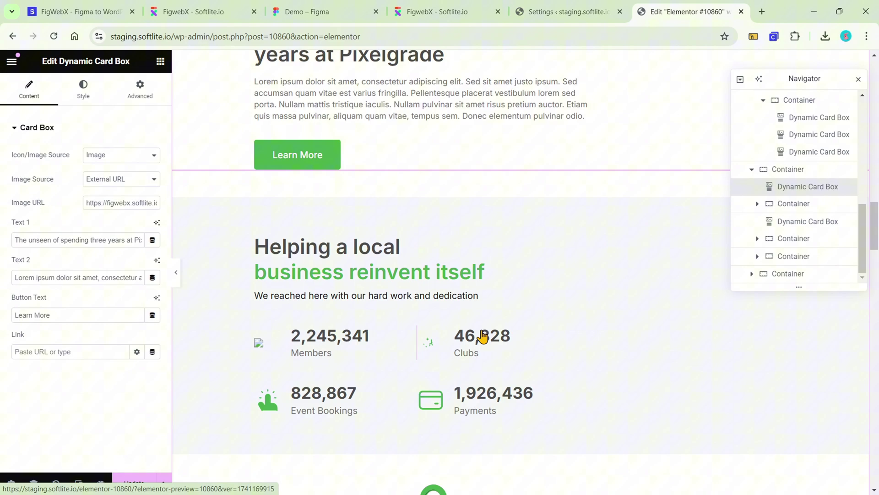
left_click(483, 337)
left_click(382, 288)
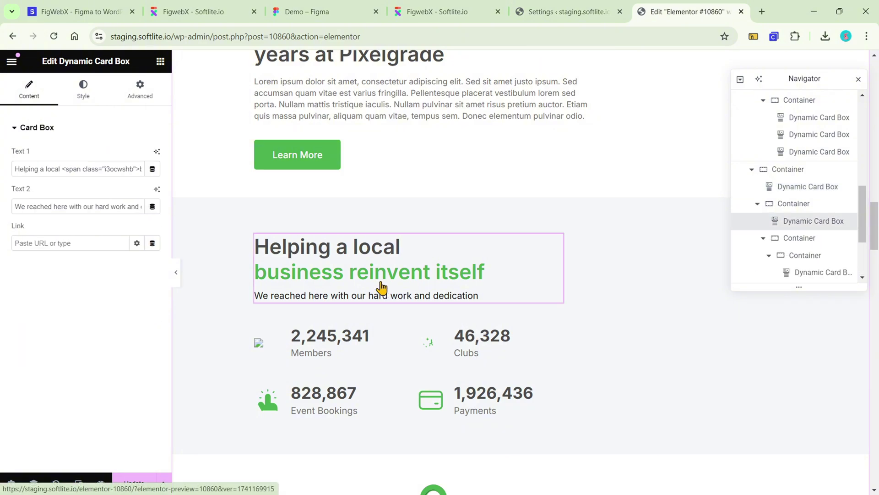
scroll(353, 293, "down", 9)
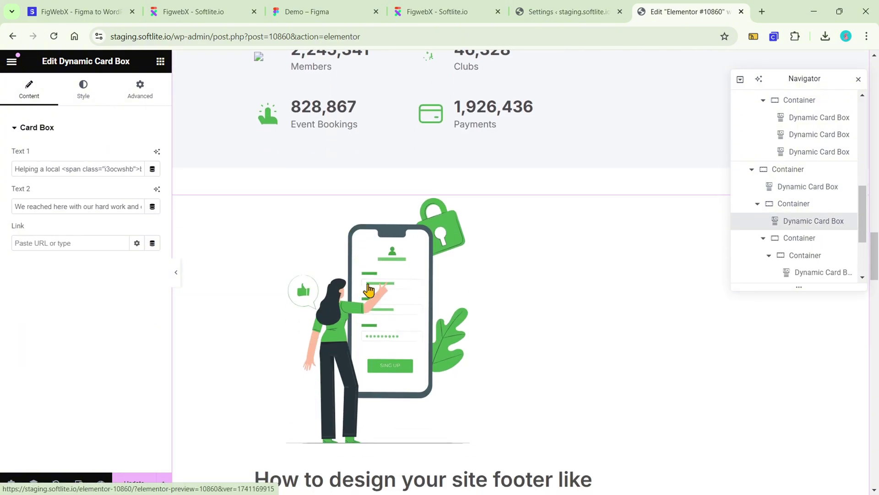
left_click(399, 284)
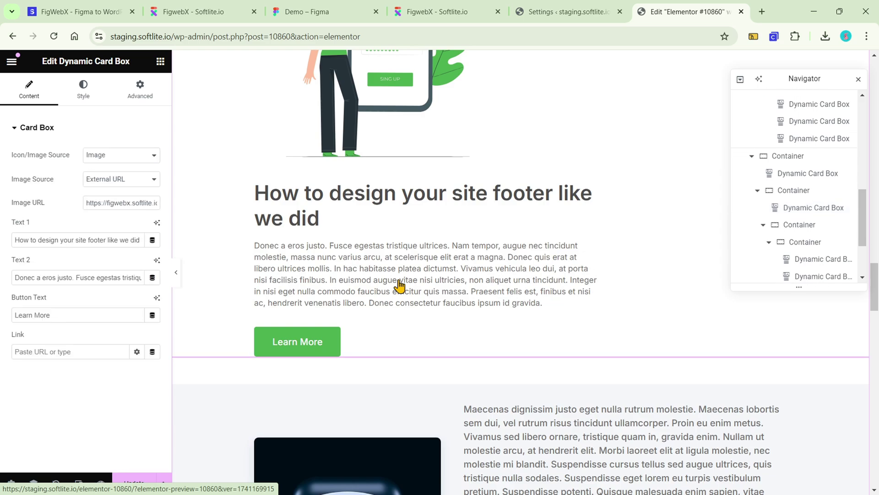
scroll(400, 285, "down", 6)
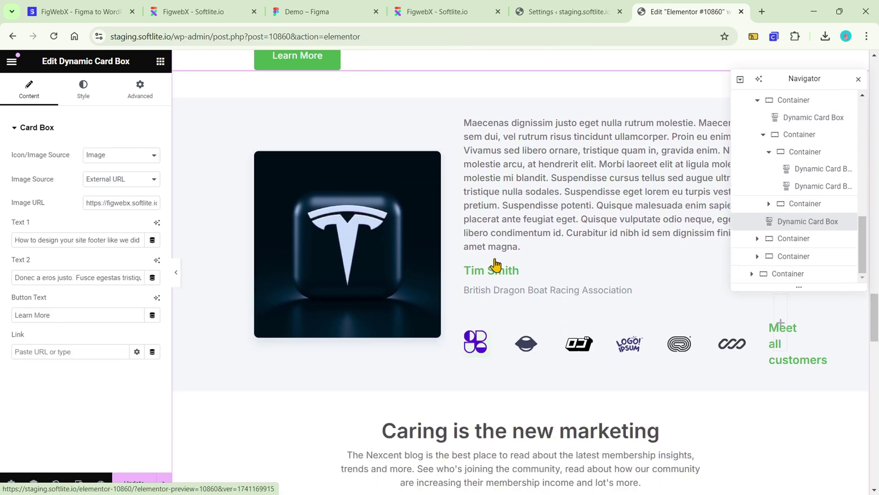
left_click(508, 258)
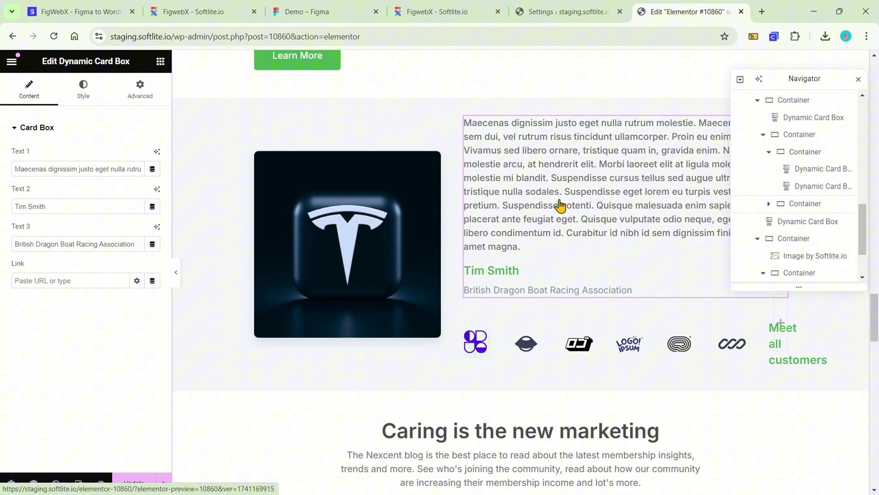
left_click(492, 345)
Step: Inspect the first blog card, call-to-action block and the footer's Support links list
scroll(491, 345, "down", 8)
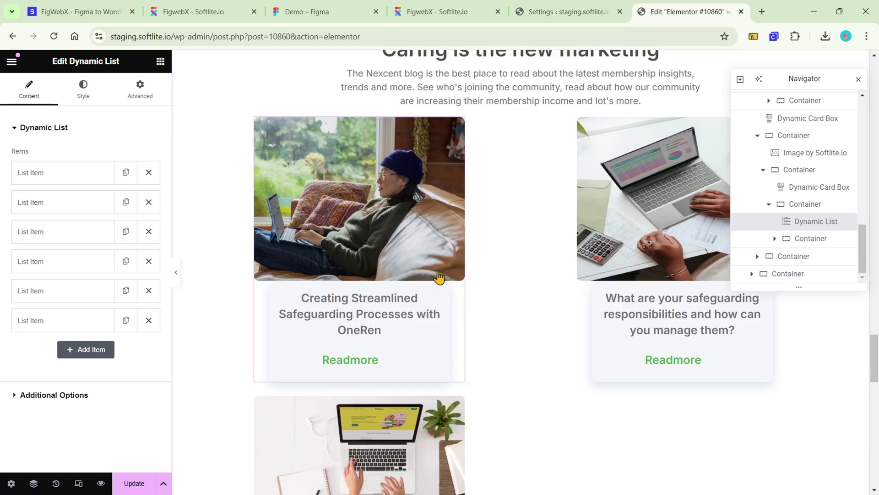
left_click(439, 277)
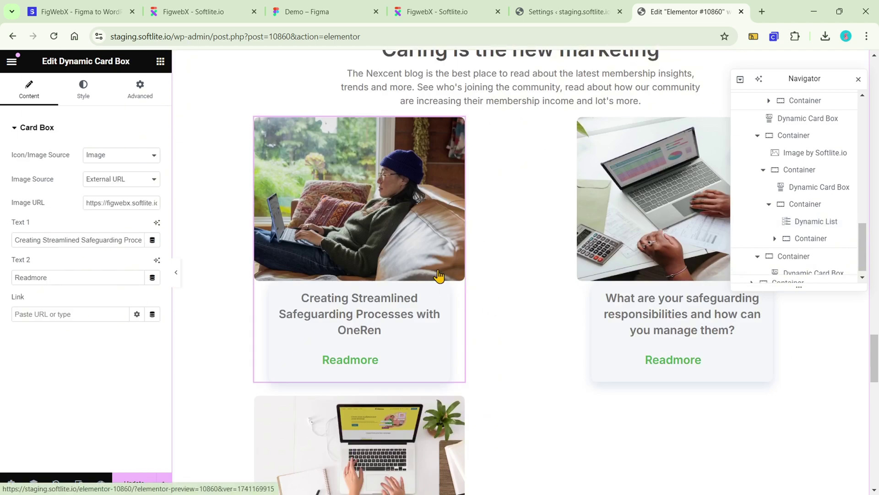
scroll(511, 292, "down", 1)
scroll(511, 292, "down", 10)
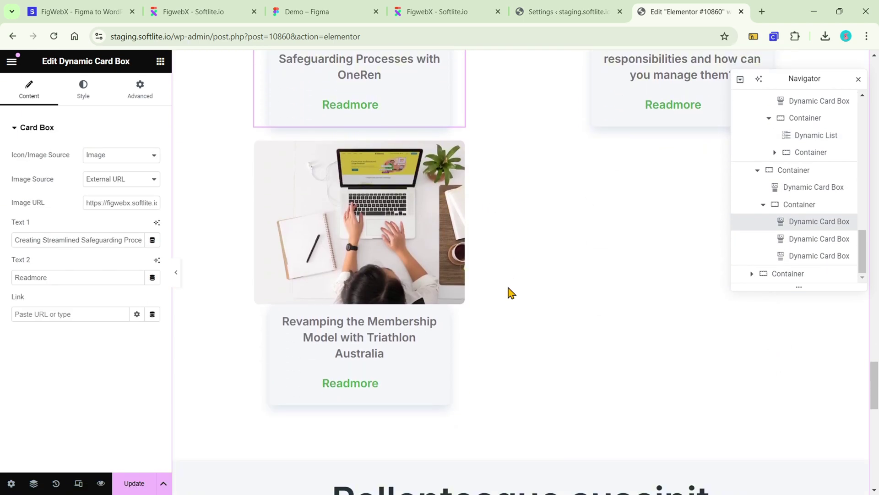
left_click(508, 226)
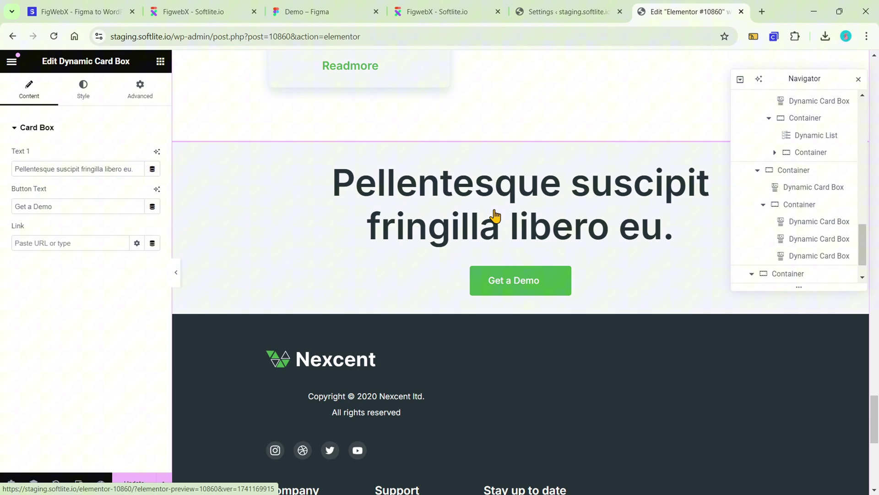
scroll(460, 259, "down", 4)
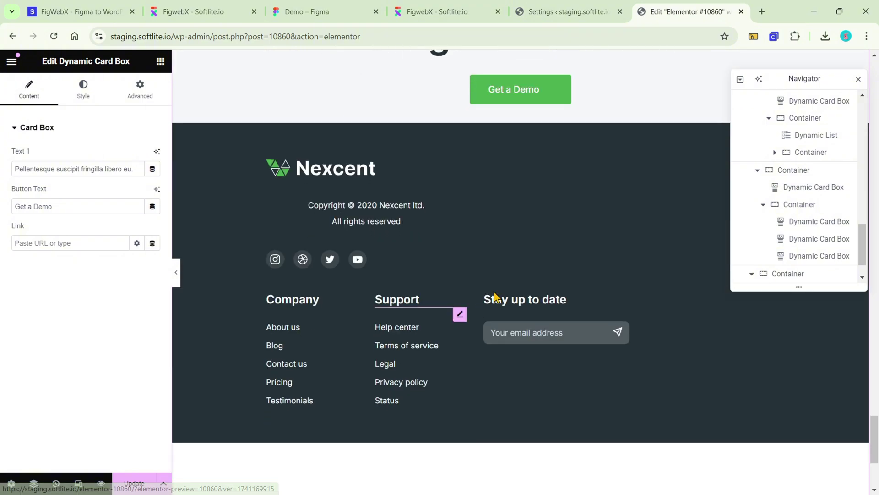
left_click(431, 331)
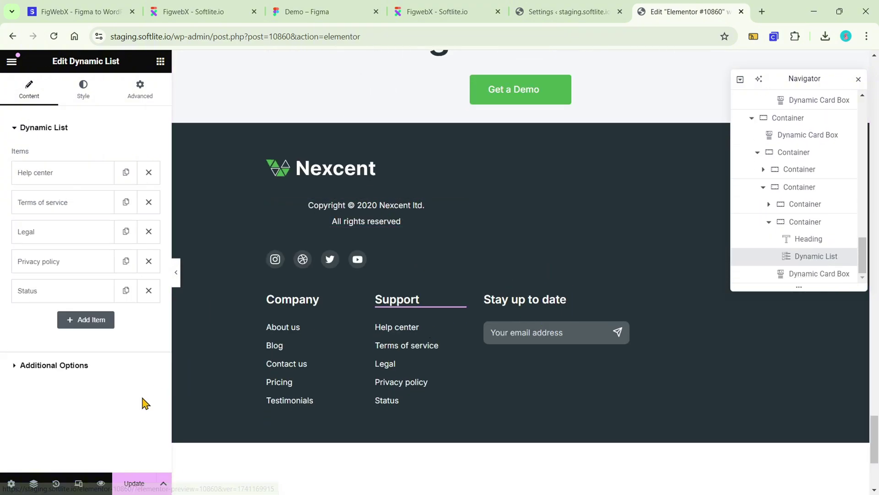
Step: Preview the page in Tablet Portrait at 768 px and scroll back to the top
left_click(78, 485)
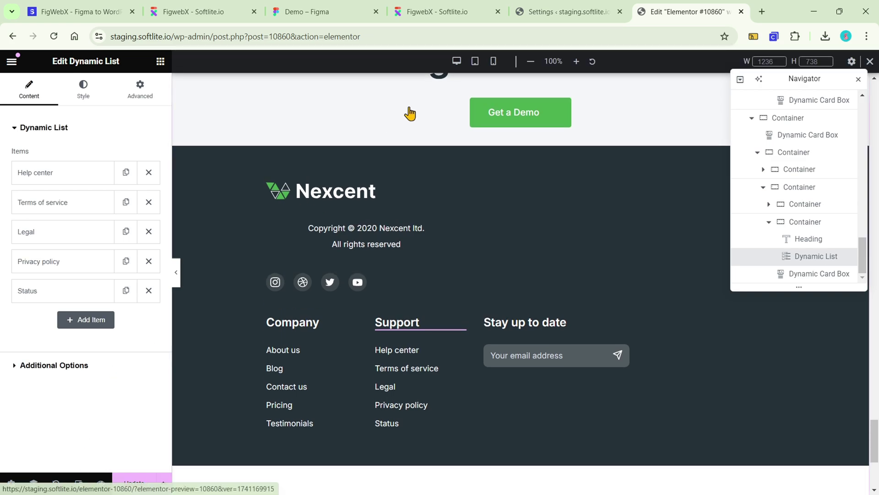
left_click(475, 61)
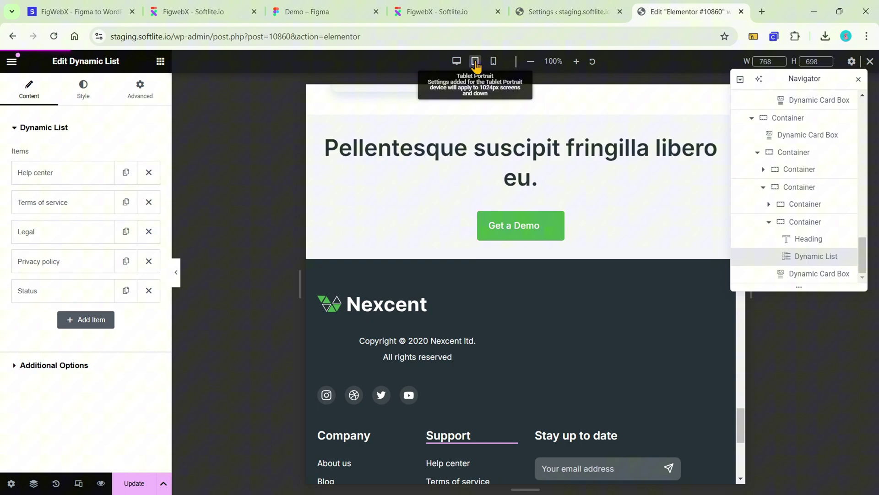
left_click(444, 335)
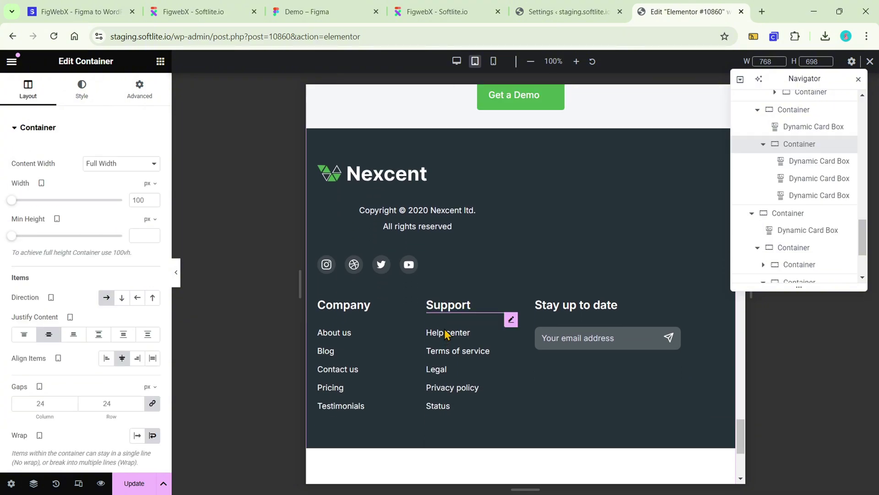
scroll(476, 286, "up", 6)
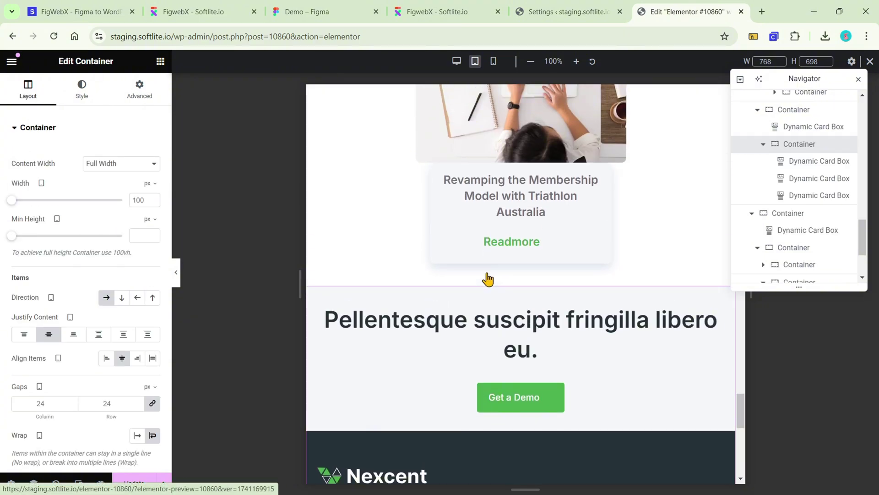
scroll(488, 279, "up", 10)
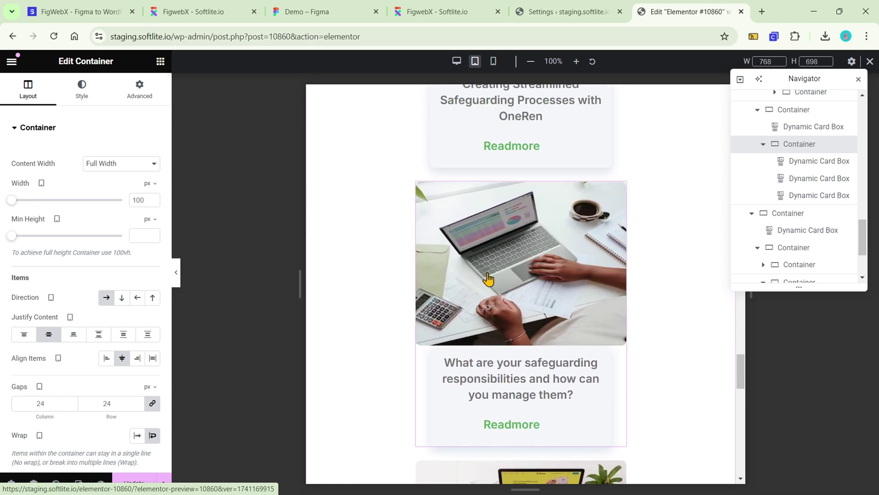
scroll(489, 279, "up", 10)
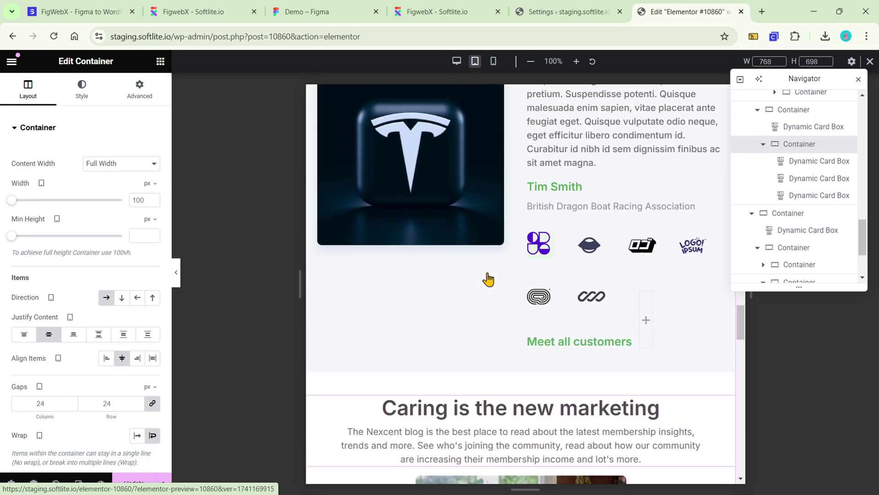
scroll(488, 279, "up", 10)
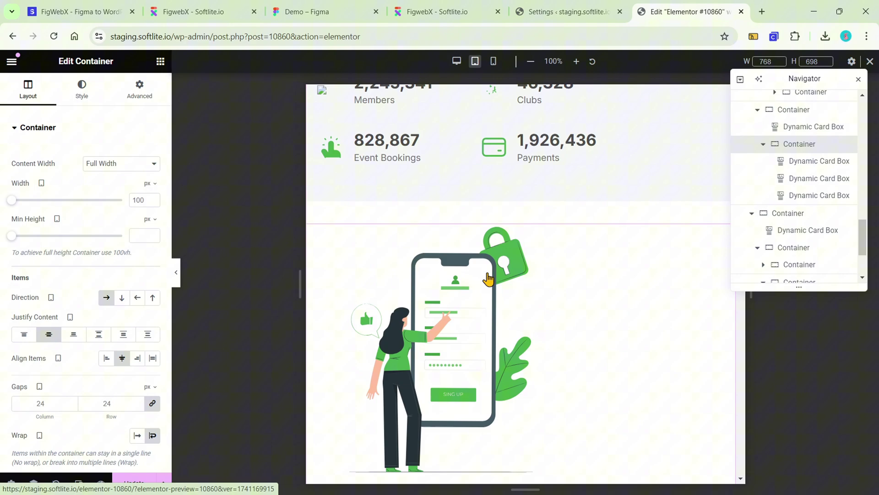
scroll(488, 279, "up", 10)
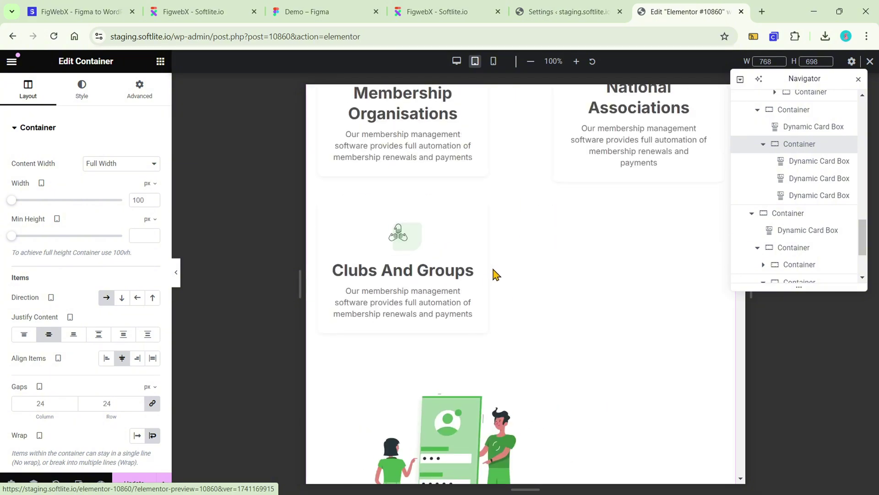
scroll(497, 274, "up", 10)
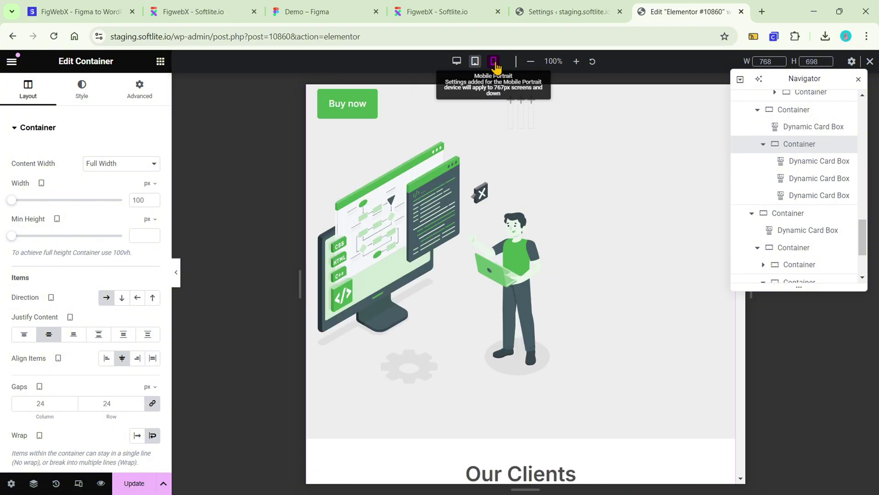
Step: Preview the page at 360 px mobile width and inspect the Tesla image
left_click(494, 61)
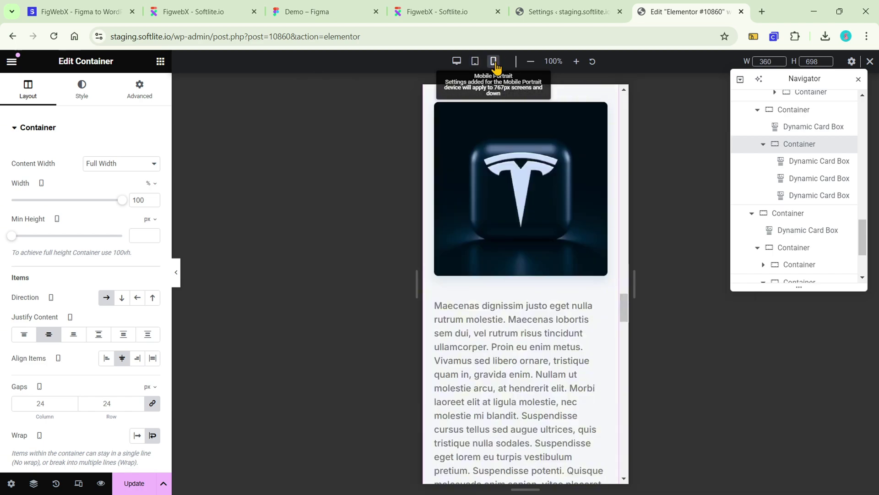
scroll(571, 139, "up", 7)
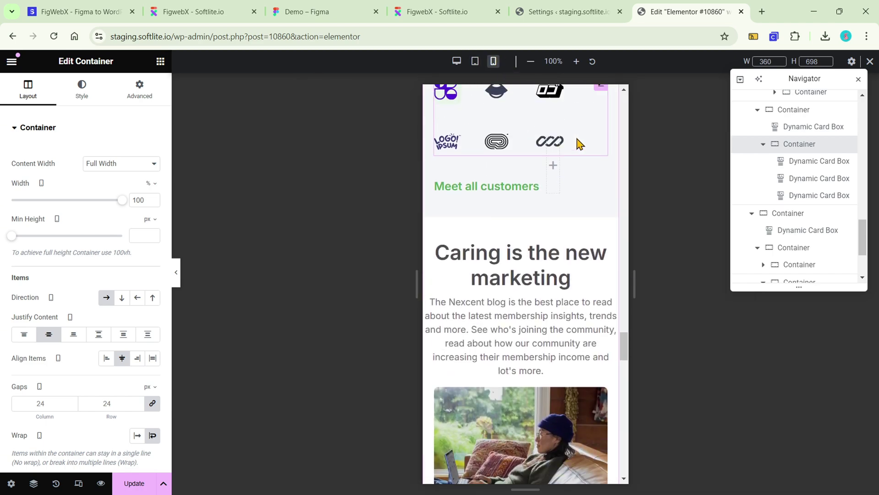
scroll(580, 143, "up", 10)
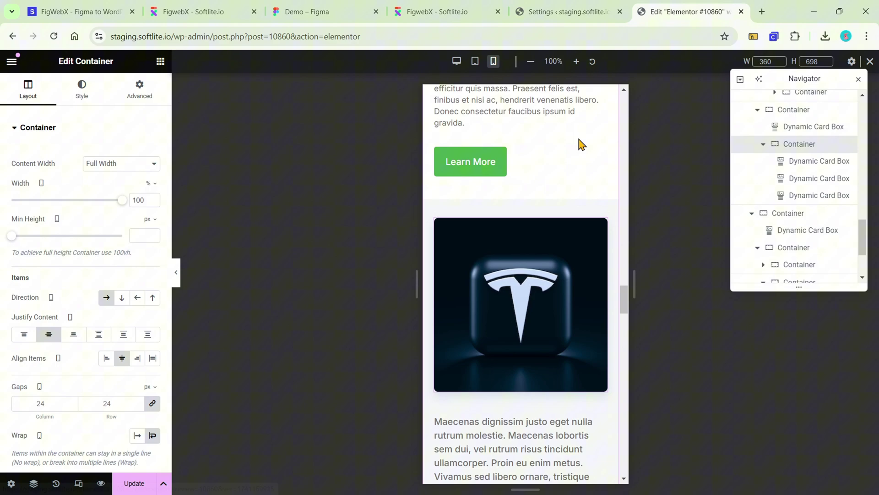
left_click(601, 314)
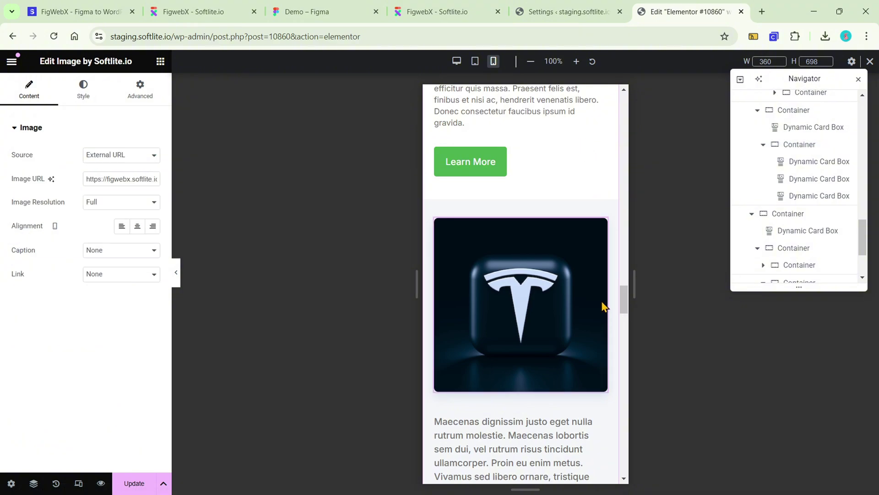
scroll(602, 302, "up", 4)
scroll(577, 311, "up", 4)
Step: Inspect the illustration card, scroll to the top, and return to Desktop preview
left_click(548, 328)
scroll(546, 327, "up", 8)
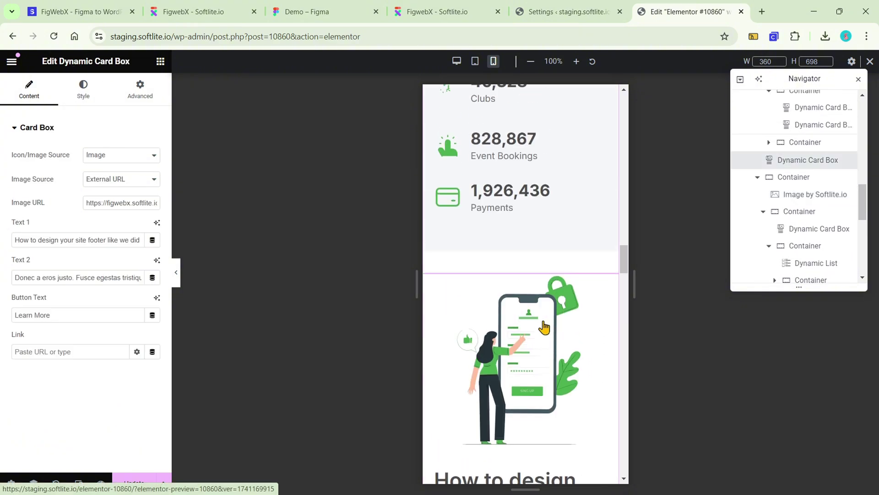
scroll(544, 328, "up", 10)
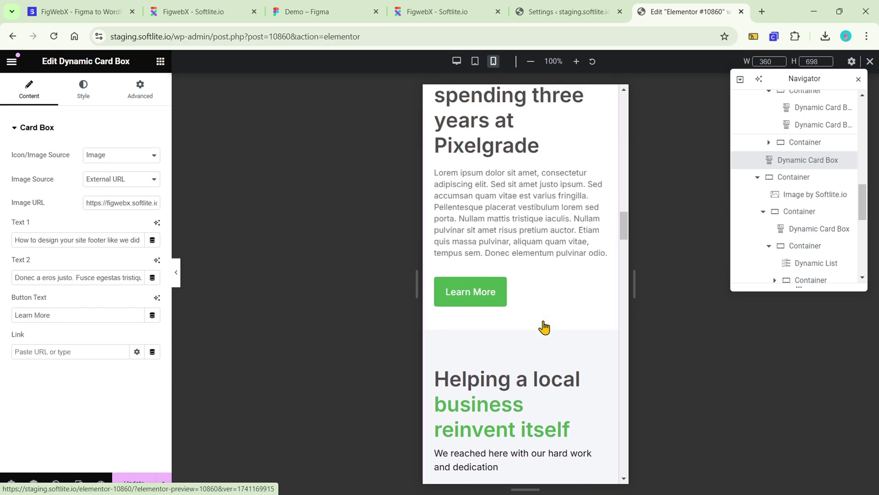
scroll(544, 326, "up", 15)
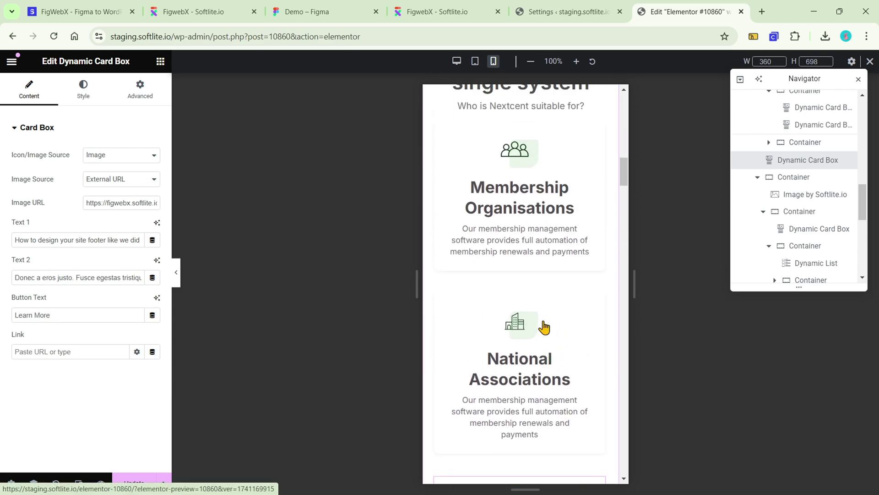
scroll(544, 326, "up", 15)
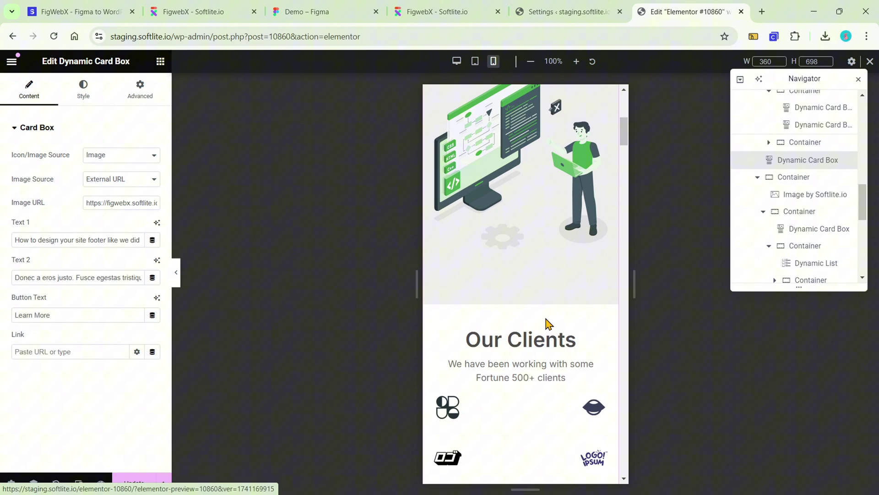
scroll(549, 321, "up", 2)
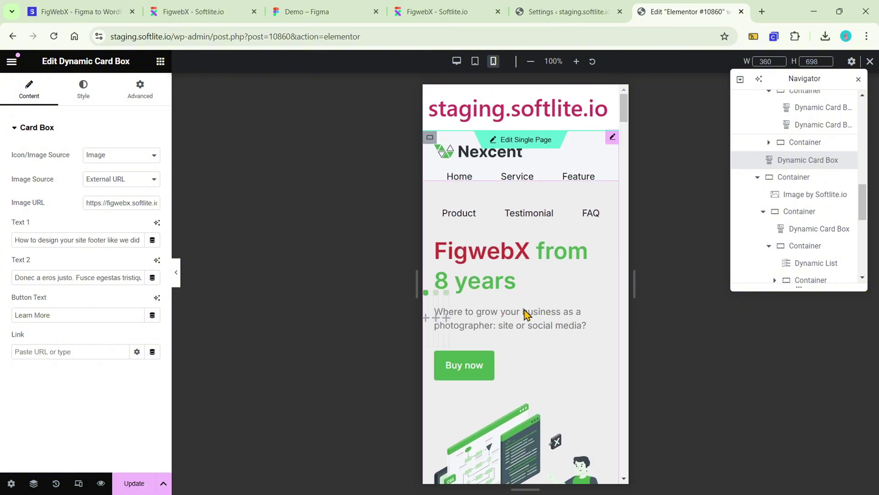
scroll(526, 315, "down", 15)
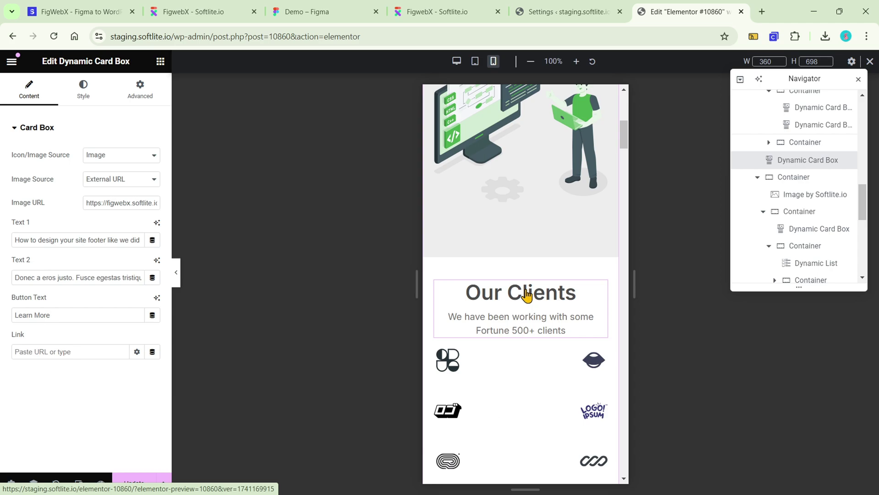
left_click(457, 63)
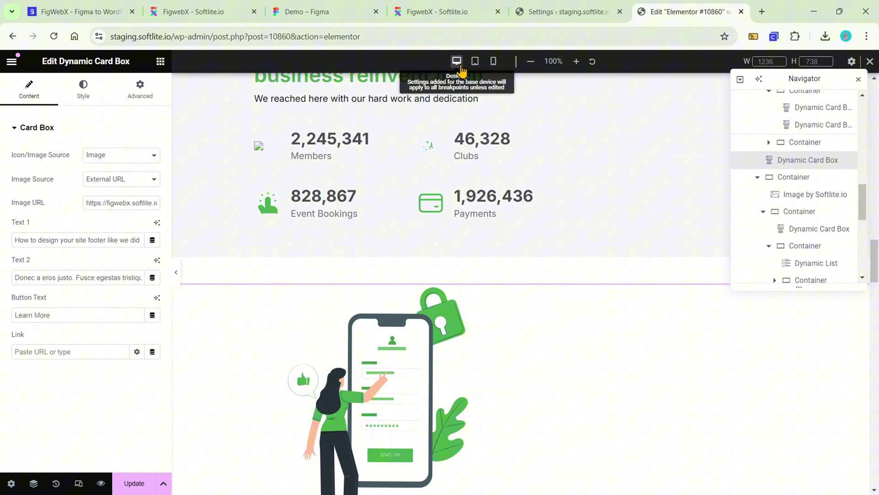
Step: Check the hero card's style and content, keeping its image source as External URL
scroll(283, 195, "up", 2)
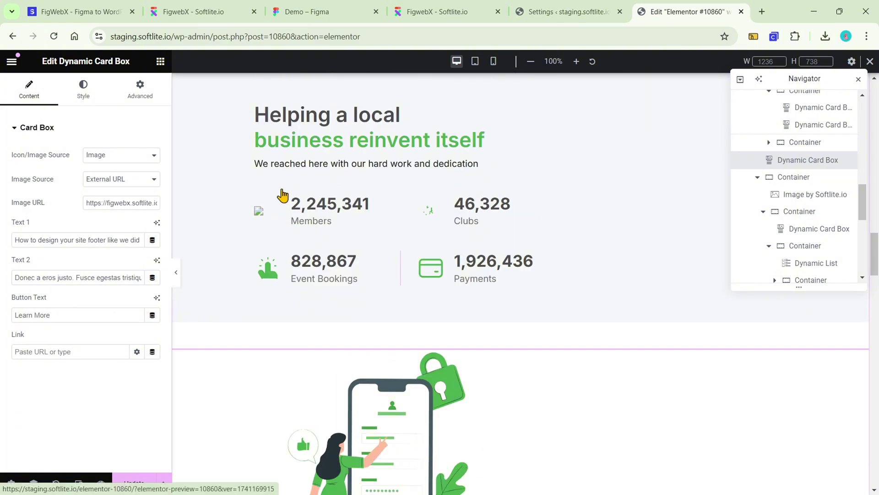
scroll(282, 195, "up", 15)
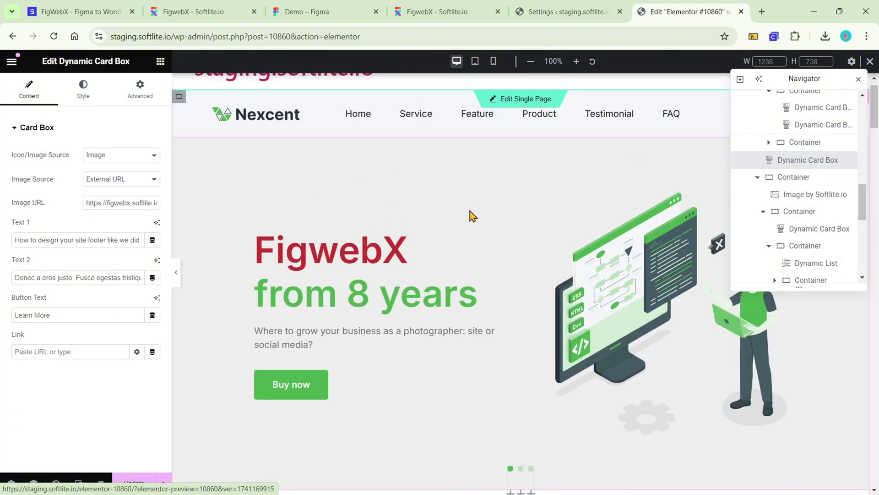
left_click(554, 260)
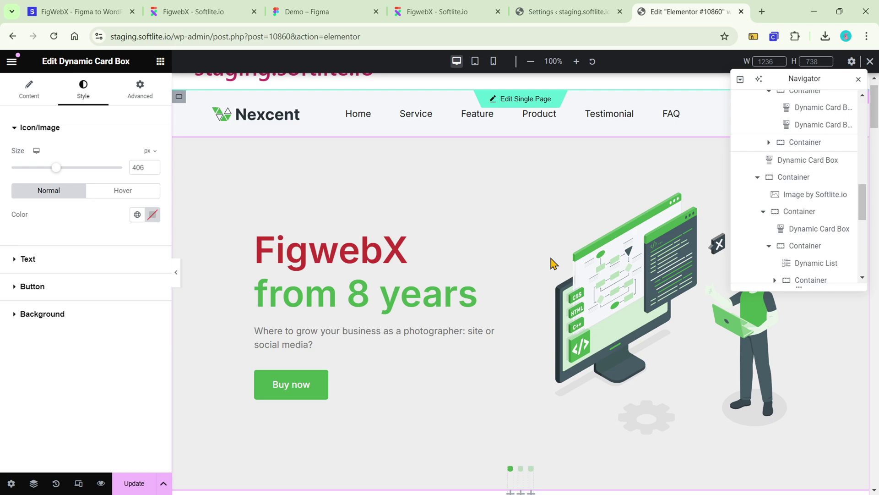
left_click(29, 96)
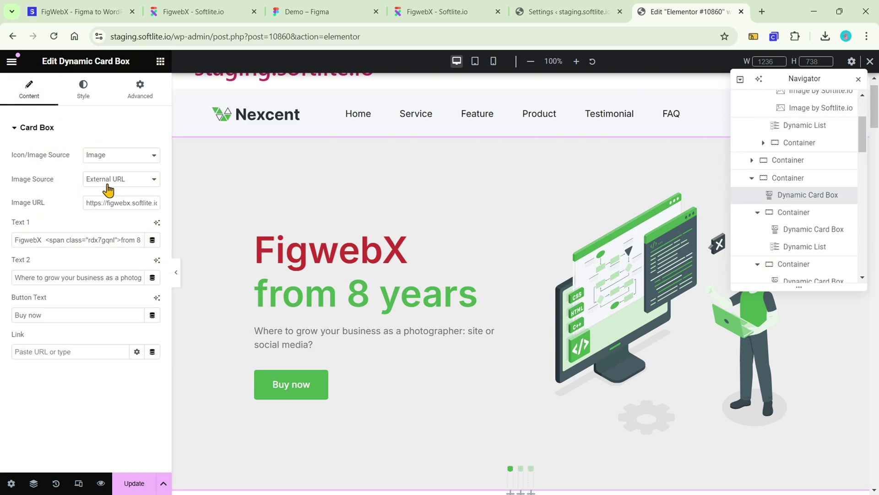
left_click(121, 180)
left_click(123, 208)
left_click_drag(136, 203, 84, 203)
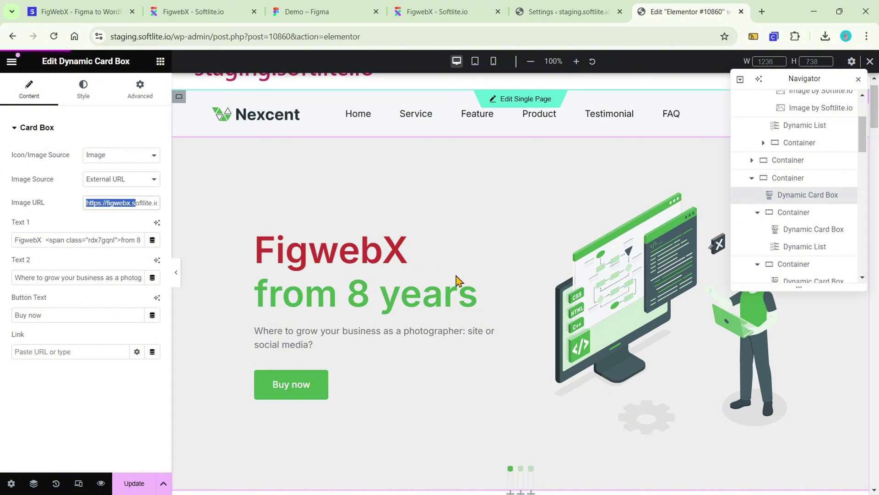
scroll(458, 281, "down", 2)
Step: Publish the page edits with Update and switch to the Elementor settings browser tab
right_click(446, 256)
left_click(443, 255)
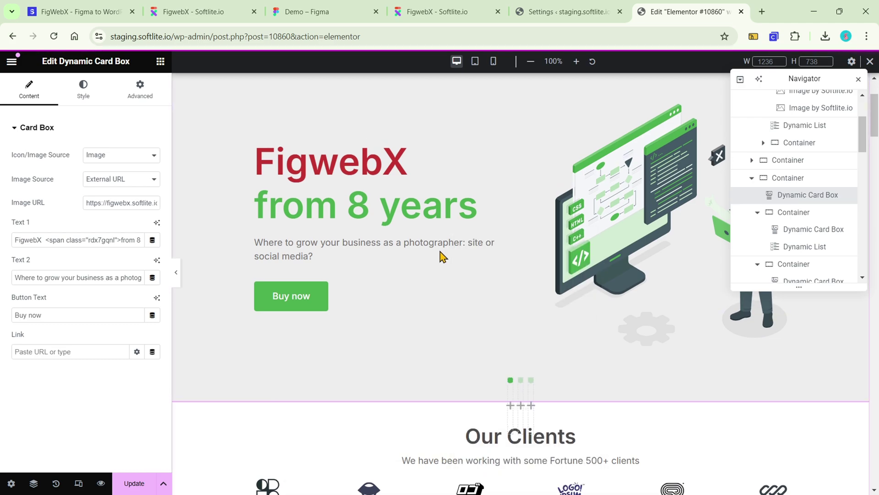
scroll(442, 255, "up", 2)
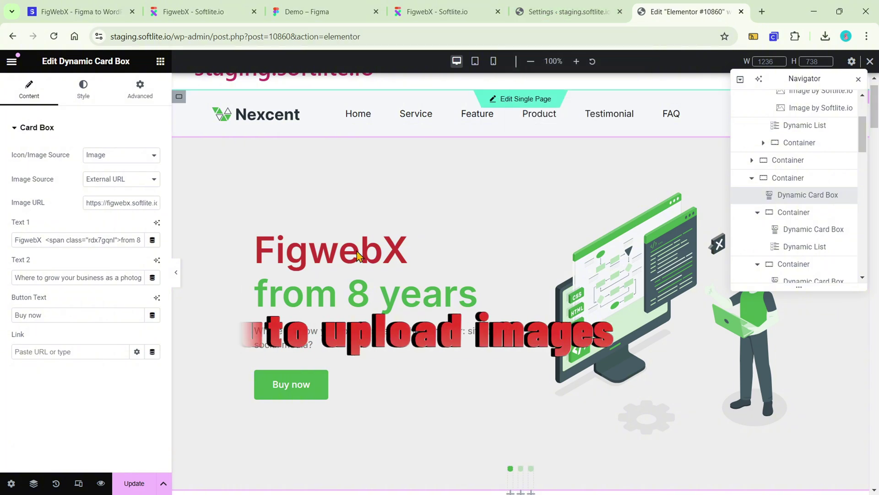
left_click(134, 483)
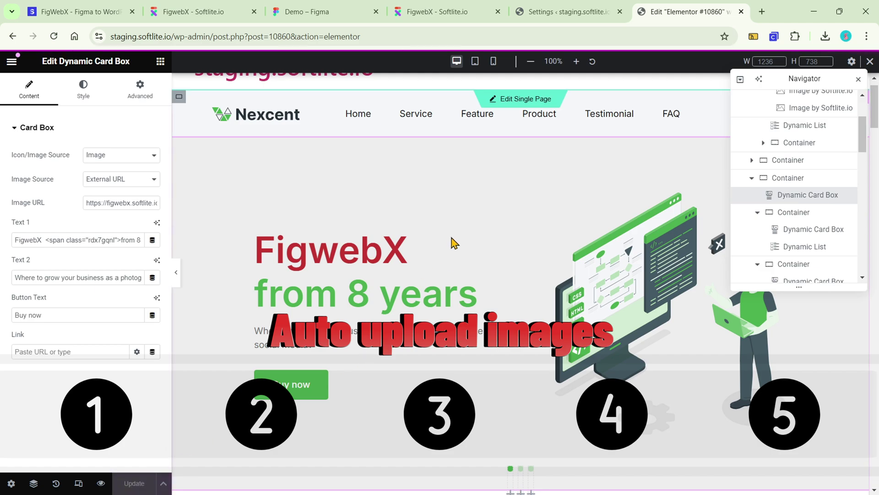
left_click(553, 13)
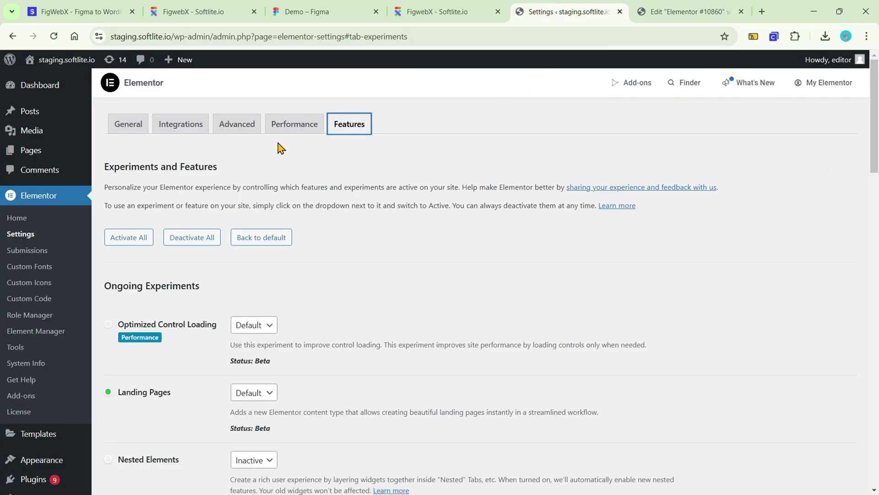
Step: Enable and save the Softlite.io 'bottom ClonewebX popup in page builder editor' setting
scroll(47, 373, "down", 2)
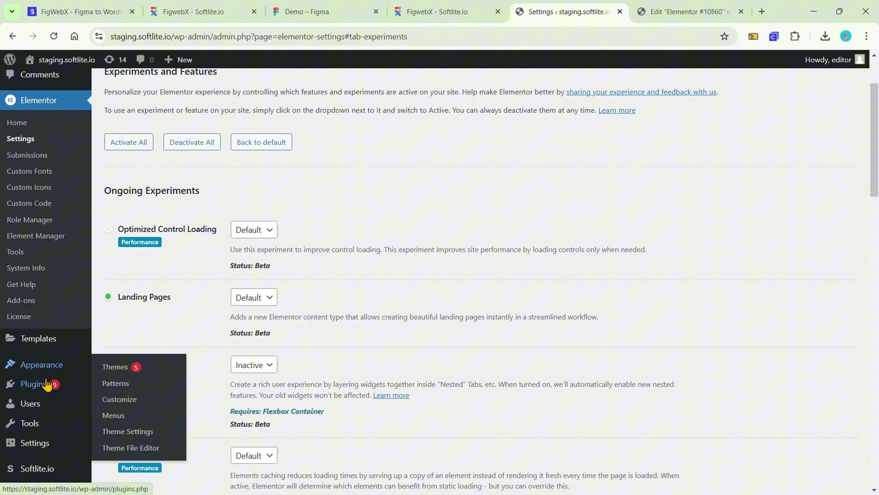
mouse_move(41, 408)
scroll(36, 453, "down", 2)
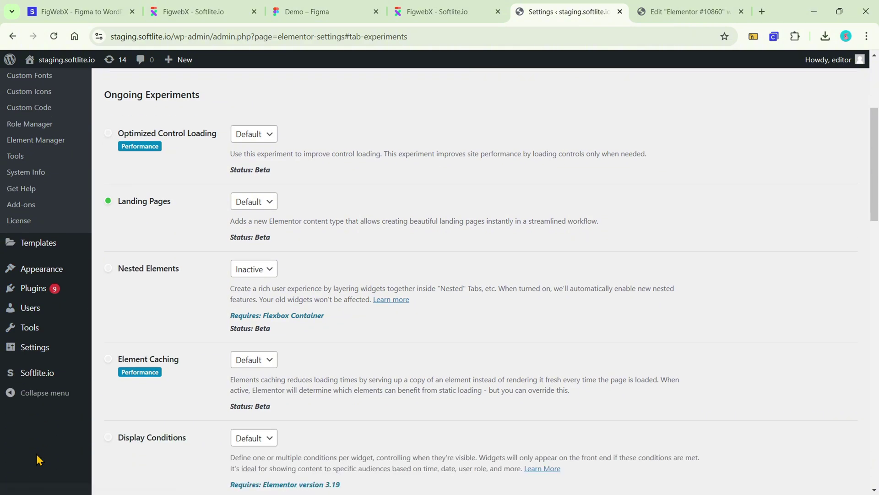
mouse_move(72, 380)
left_click(104, 374)
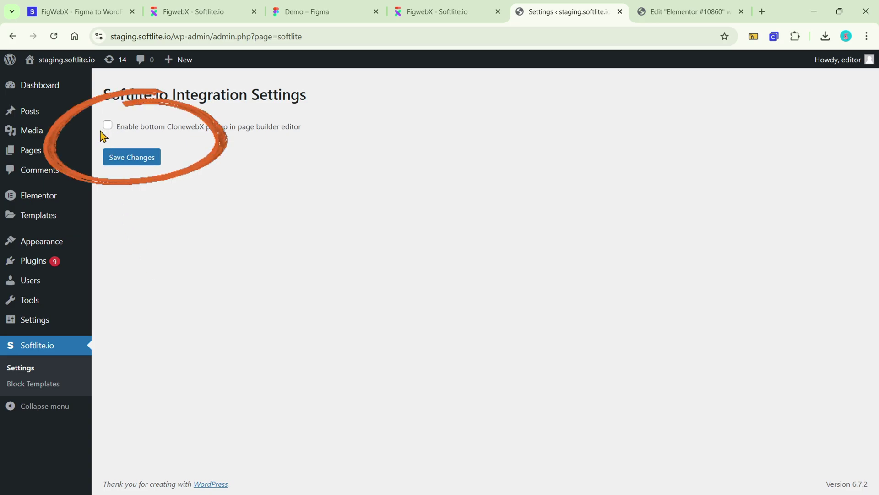
left_click(128, 158)
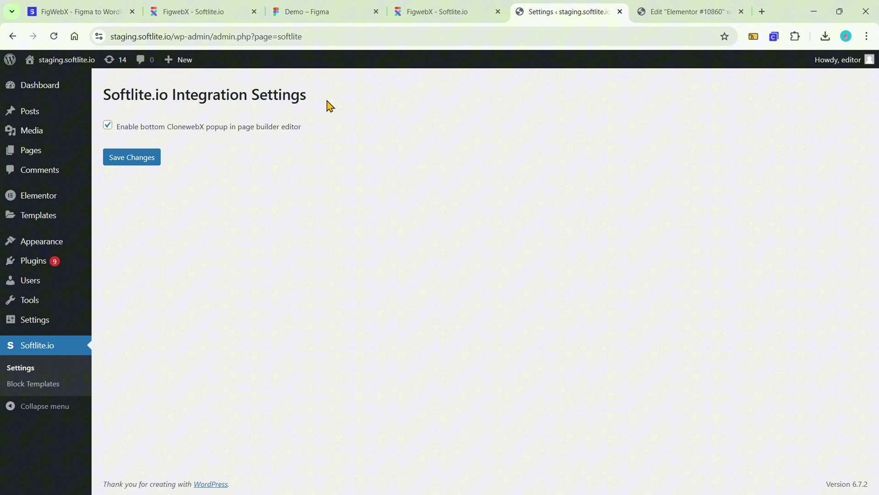
left_click(712, 14)
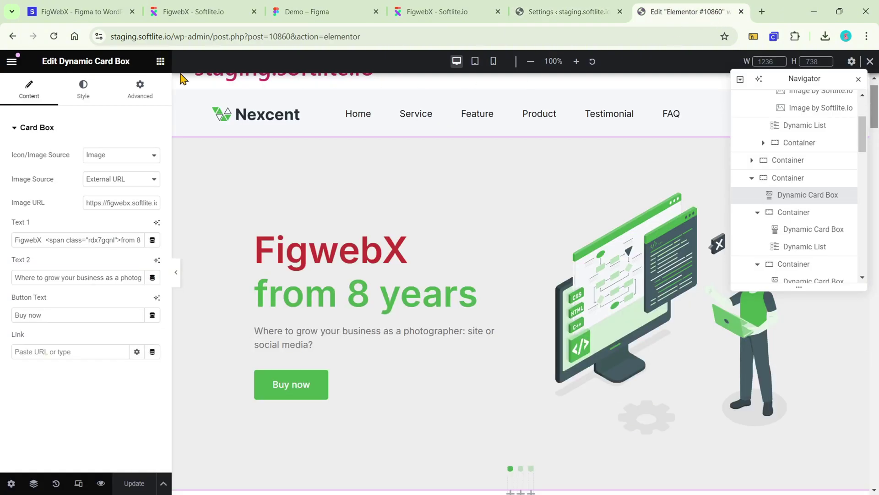
Step: Reload the editor, bring up the ClonewebX paste box, and copy FigwebX's Landing Page export
left_click(53, 39)
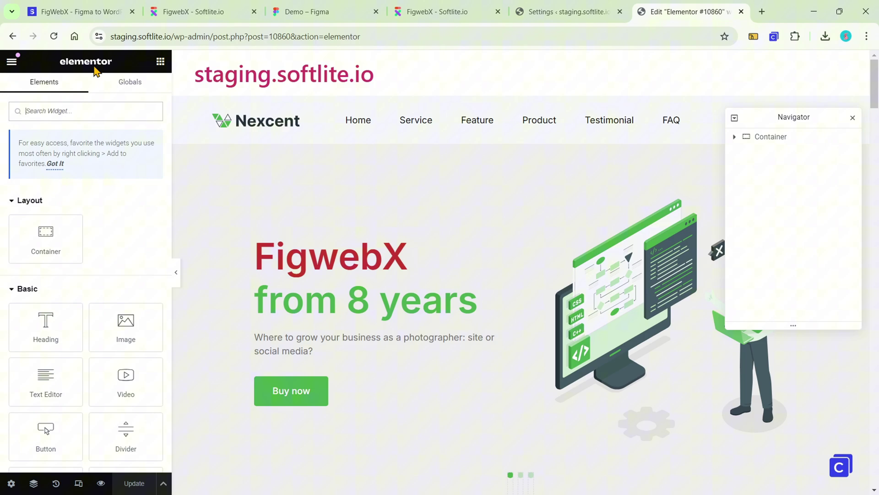
left_click(850, 471)
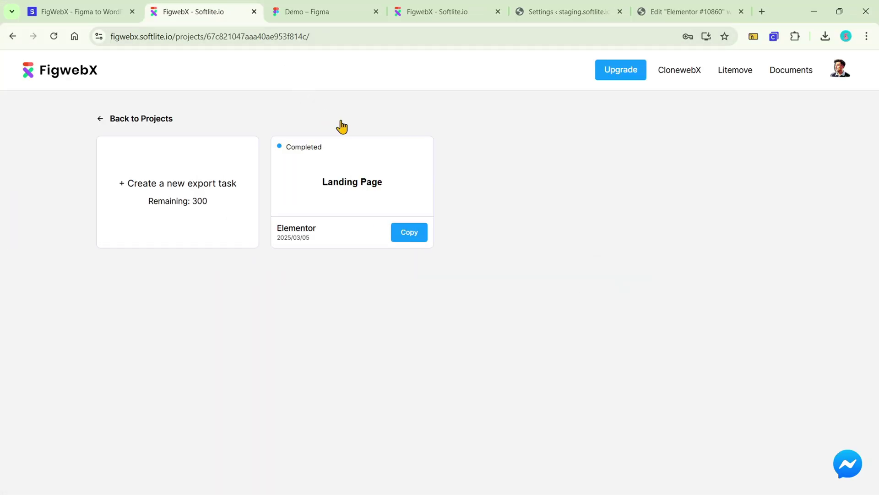
left_click(404, 238)
Step: Paste the Landing Page export into ClonewebX, upload its images, icons and fonts, then copy the result
left_click(663, 10)
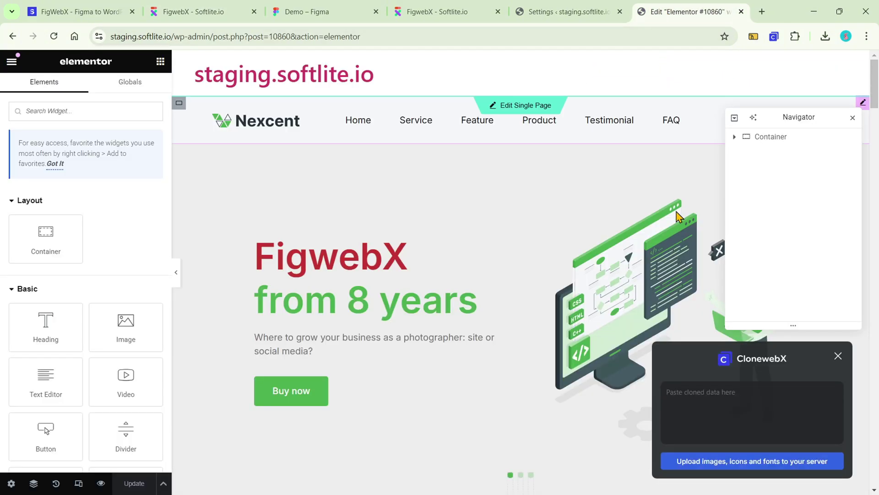
left_click(668, 381)
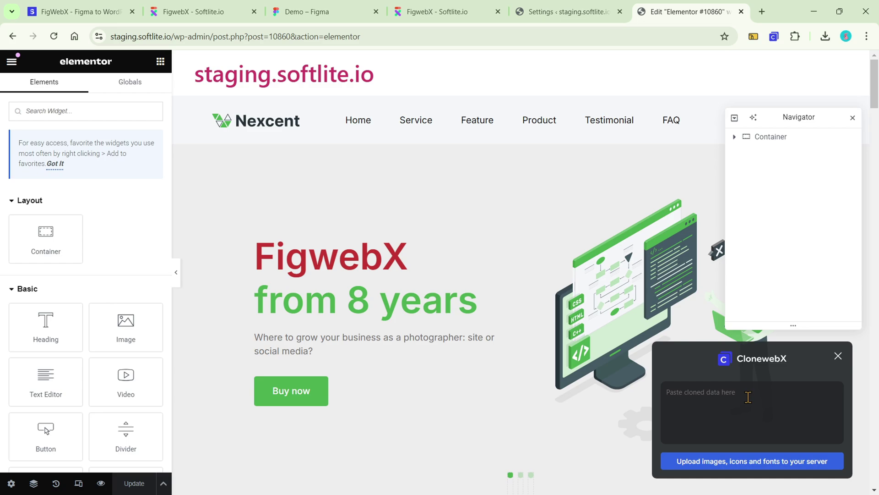
key("ctrl+v")
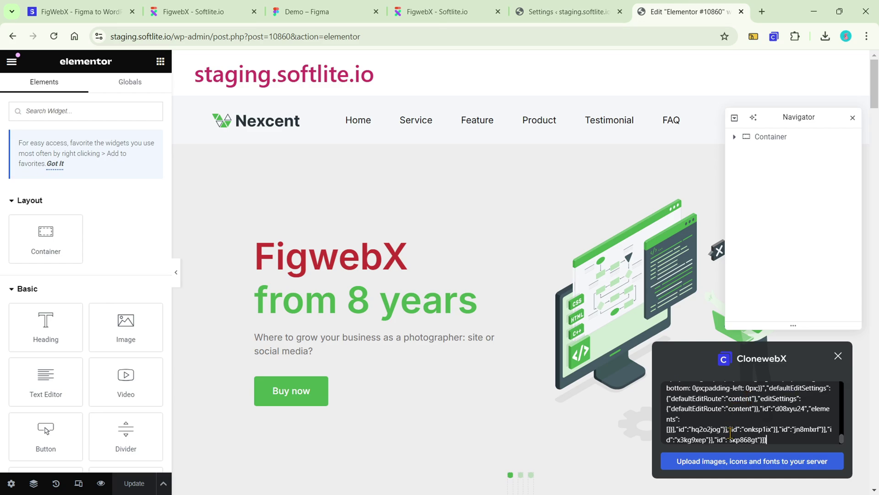
left_click(729, 464)
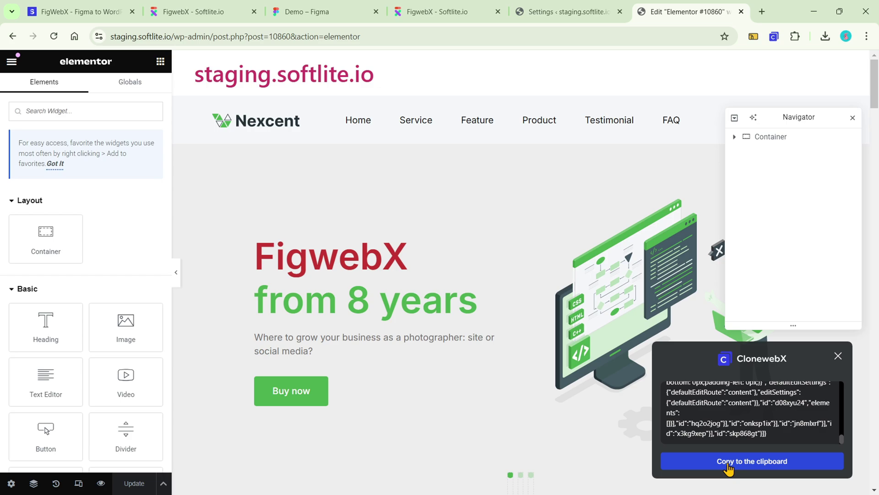
left_click(799, 466)
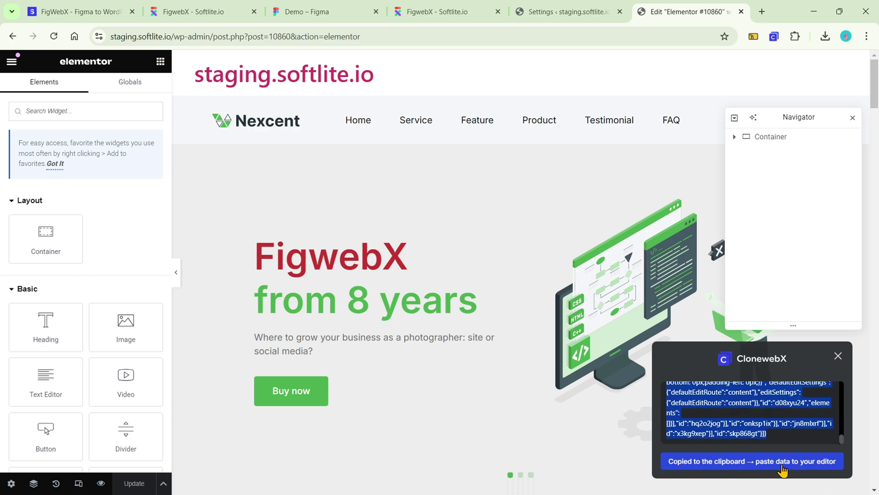
Step: Paste the copied Nexcent page into the empty drop area via 'Paste from other site'
scroll(624, 372, "down", 15)
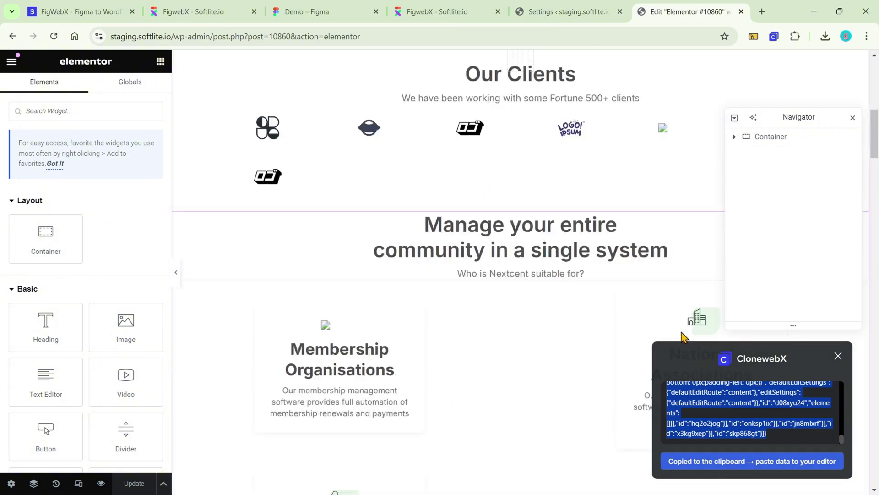
scroll(582, 289, "down", 20)
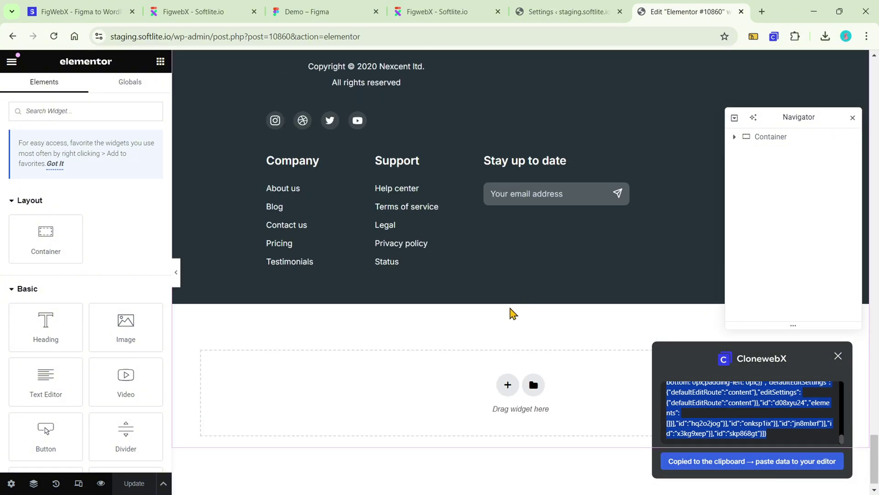
right_click(429, 375)
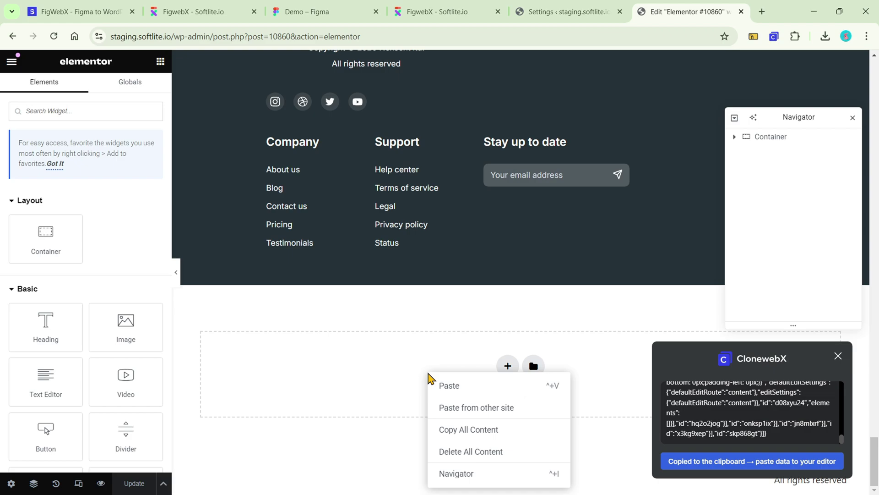
left_click(454, 408)
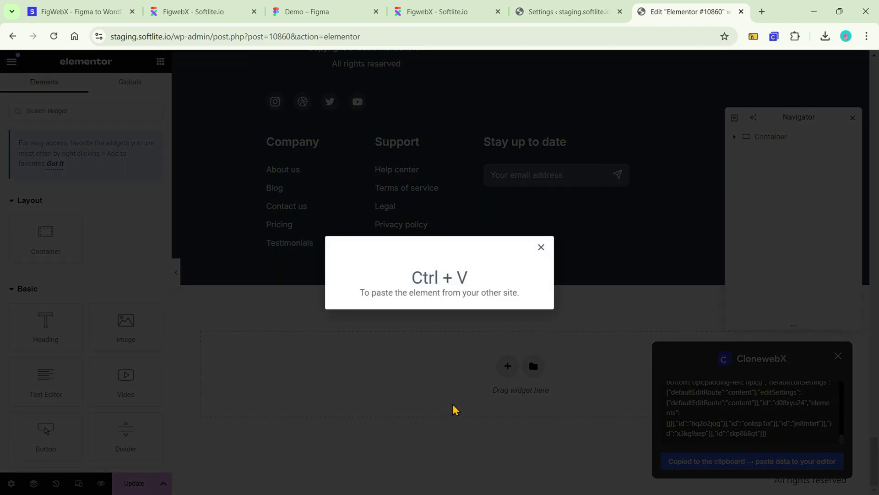
key("ctrl+v")
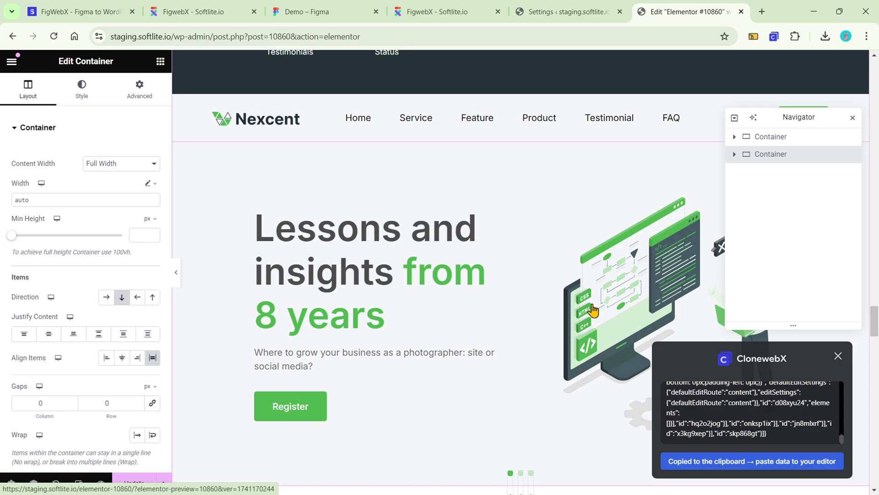
left_click(593, 310)
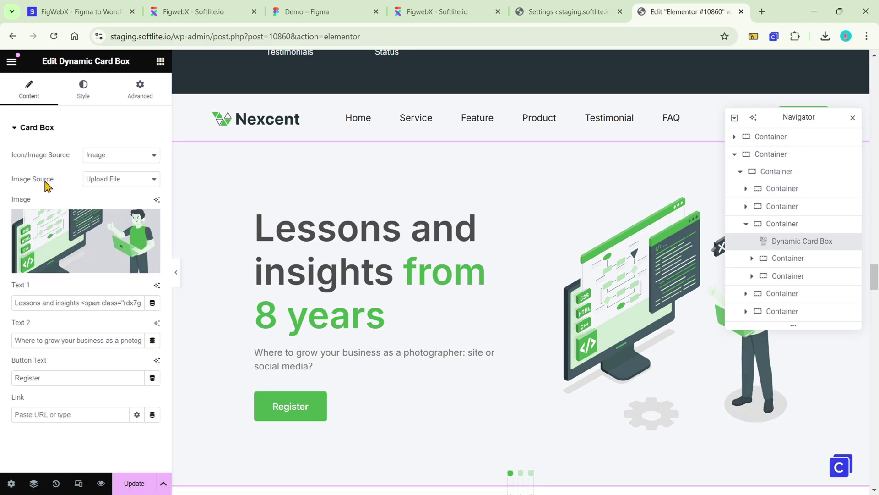
mouse_move(106, 247)
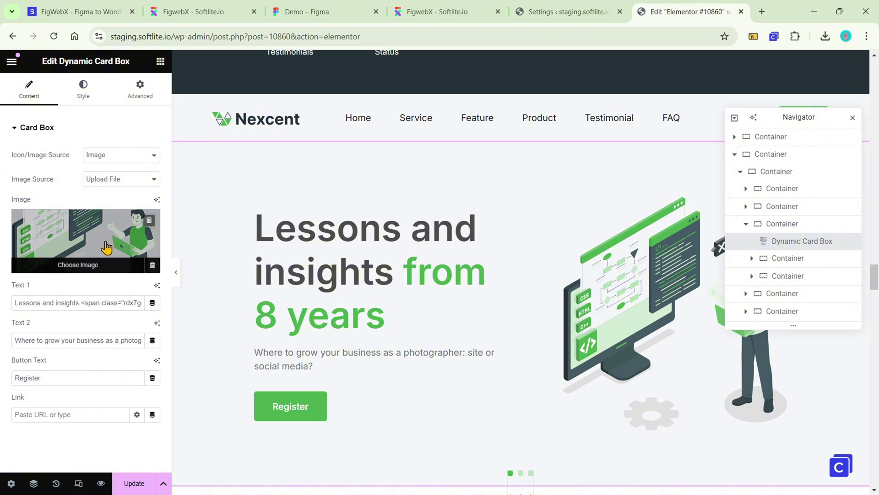
left_click(107, 248)
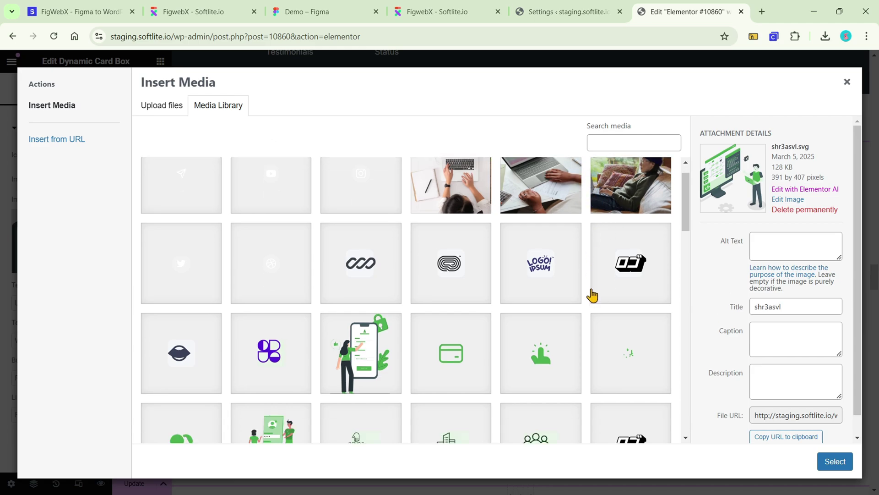
scroll(595, 295, "down", 10)
scroll(623, 258, "down", 2)
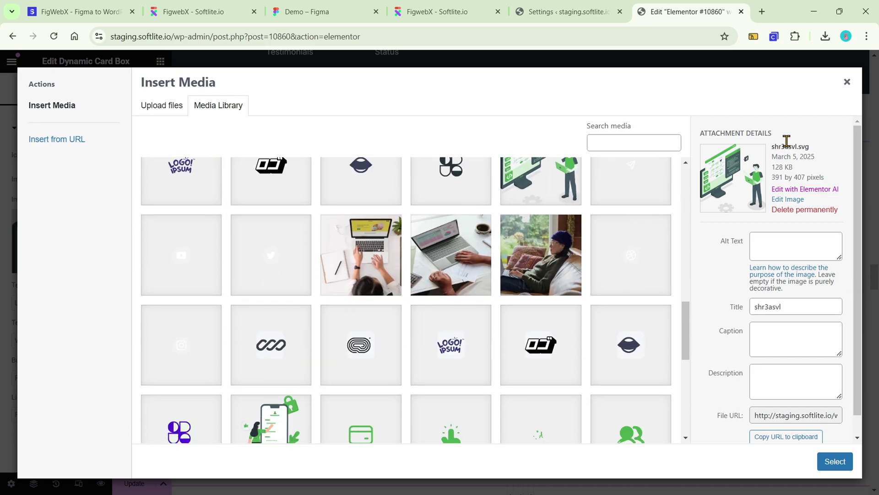
left_click(848, 84)
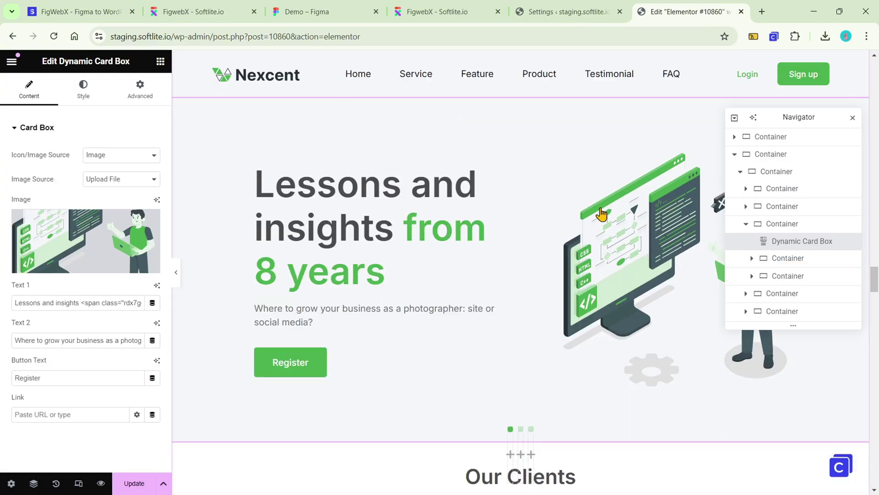
scroll(559, 226, "down", 5)
left_click(381, 297)
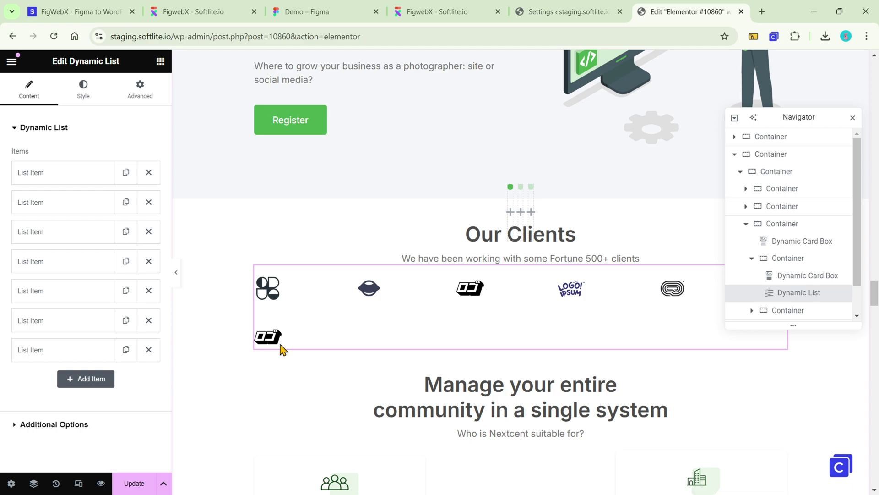
scroll(302, 347, "down", 4)
left_click(334, 293)
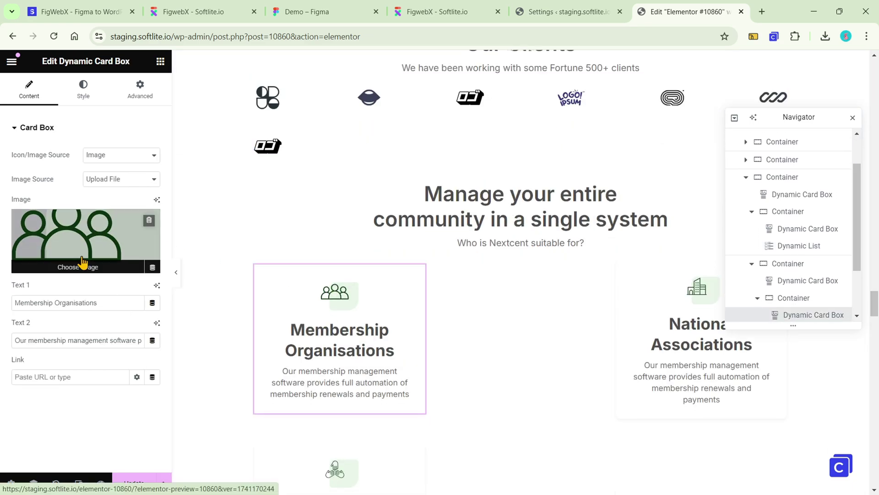
scroll(485, 336, "down", 12)
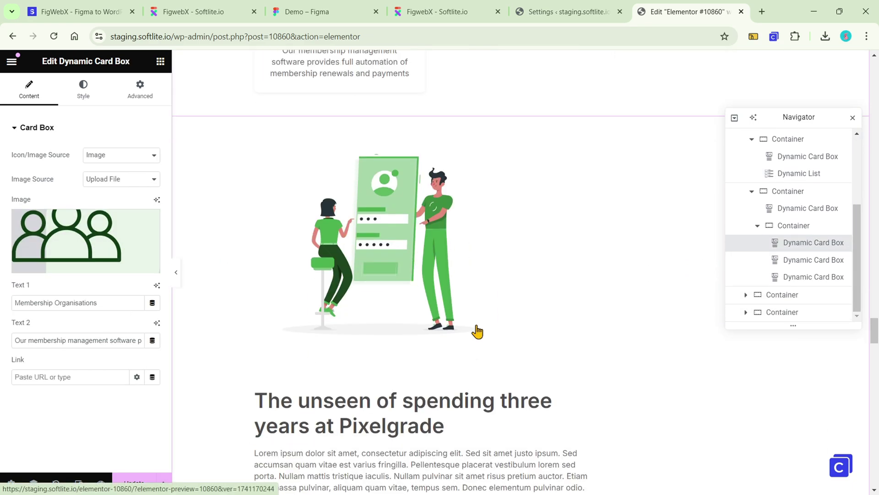
left_click(414, 227)
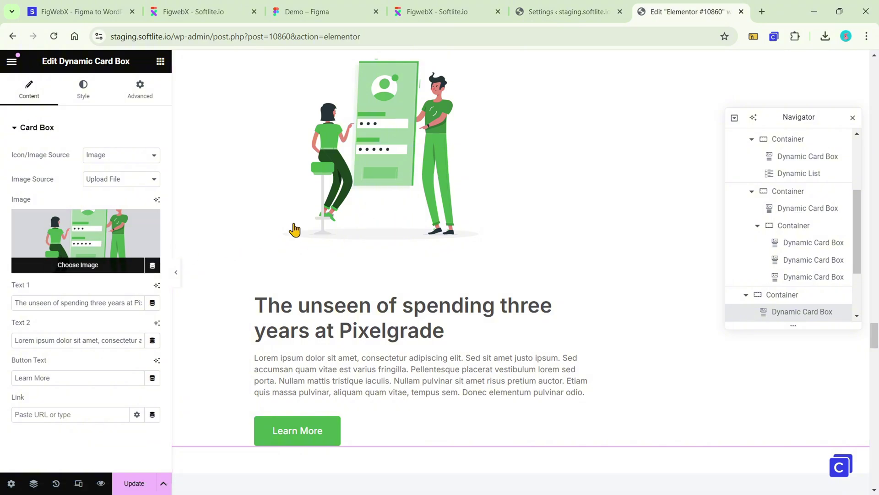
scroll(412, 238, "up", 6)
left_click_drag(875, 321, 875, 110)
scroll(455, 216, "up", 5)
left_click(427, 263)
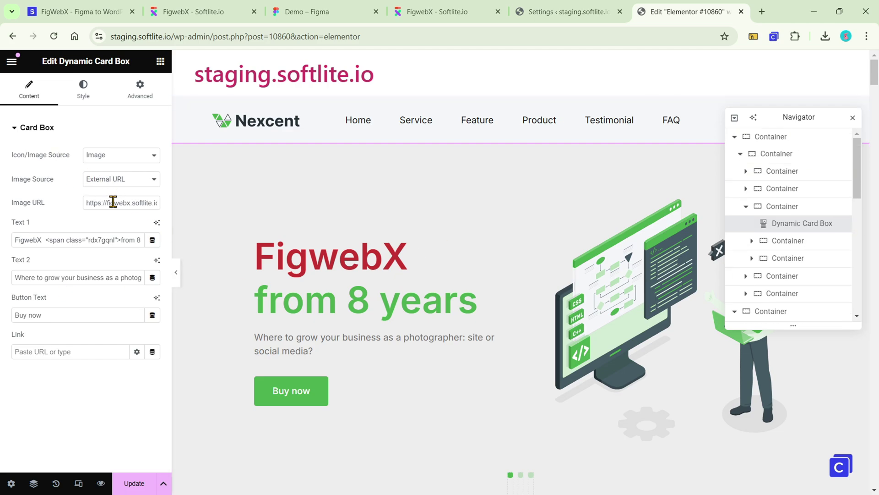
Step: Collapse the Navigator and delete the first top-level Container holding the older page
scroll(327, 220, "down", 2)
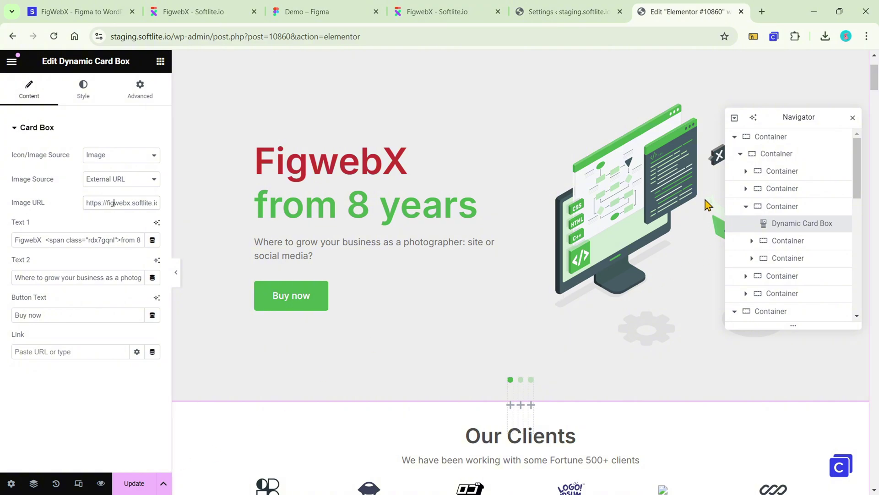
left_click(734, 137)
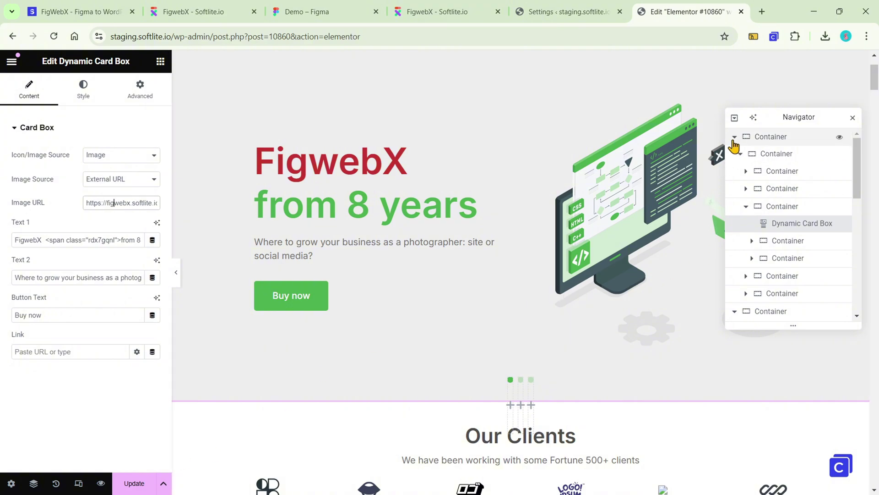
left_click(774, 143)
right_click(778, 143)
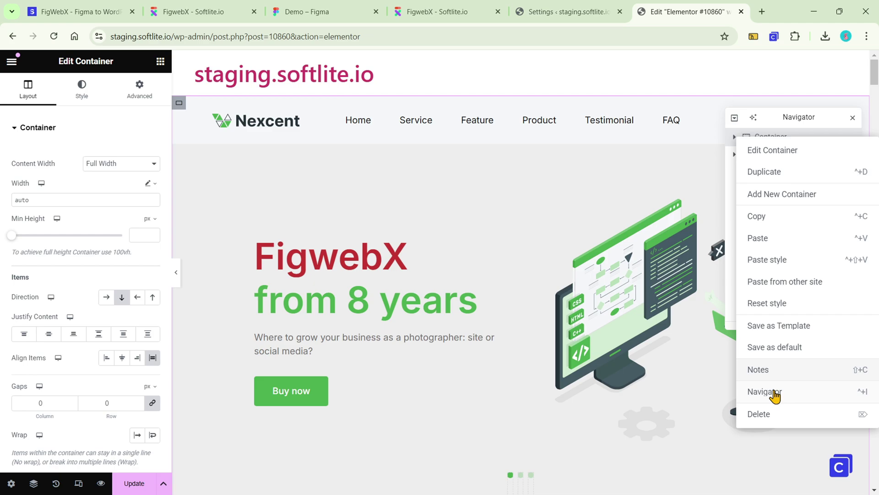
left_click(772, 416)
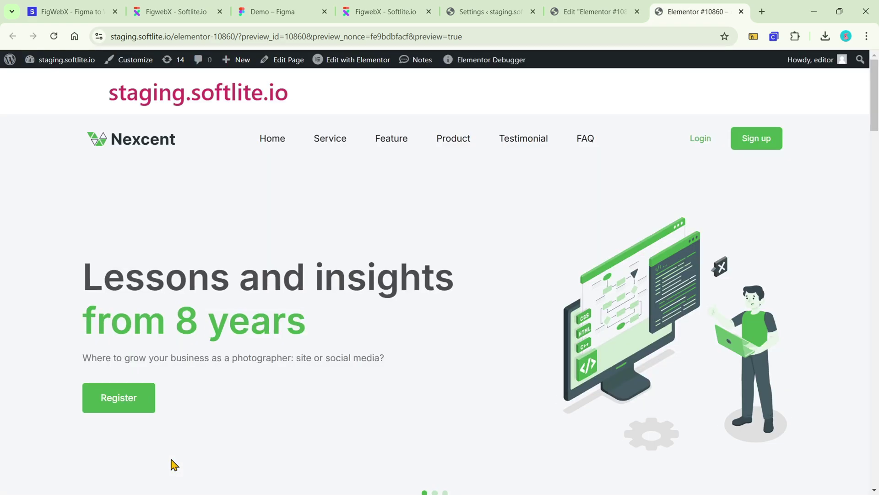
Step: Scroll the preview from the hero through Pixelgrade, testimonial and blog sections to the footer
scroll(484, 326, "down", 10)
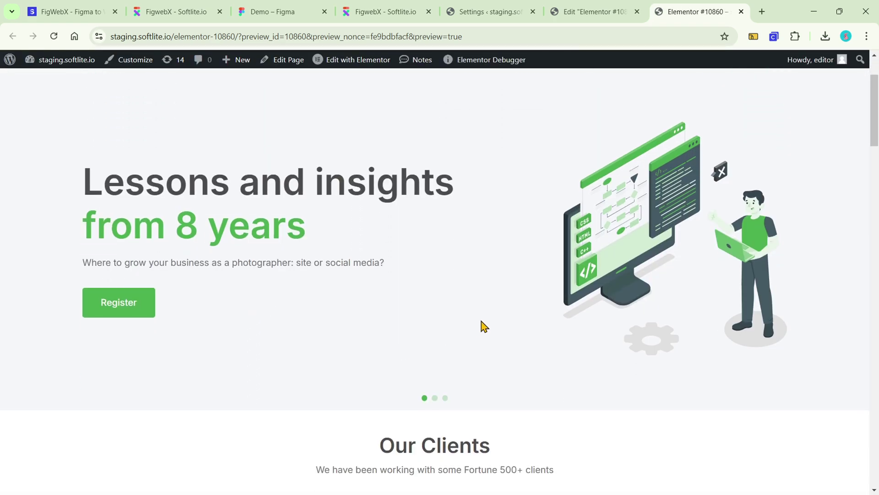
scroll(496, 319, "down", 15)
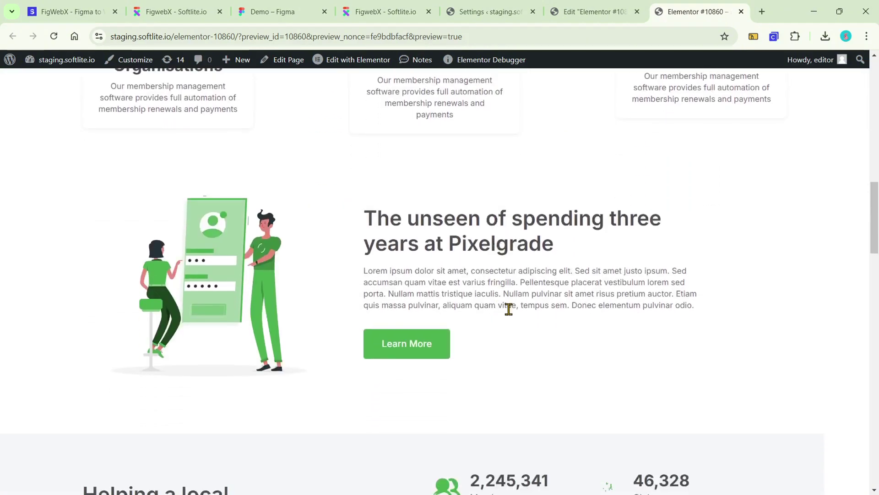
scroll(566, 303, "down", 15)
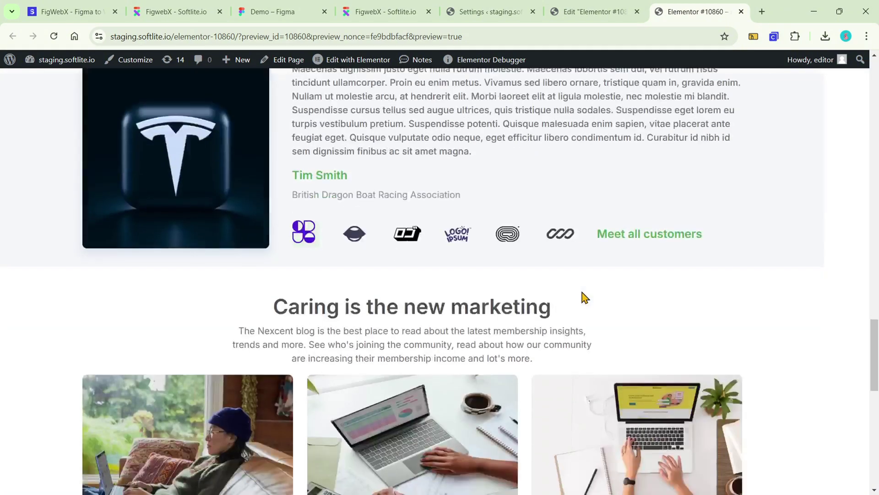
scroll(586, 291, "down", 1)
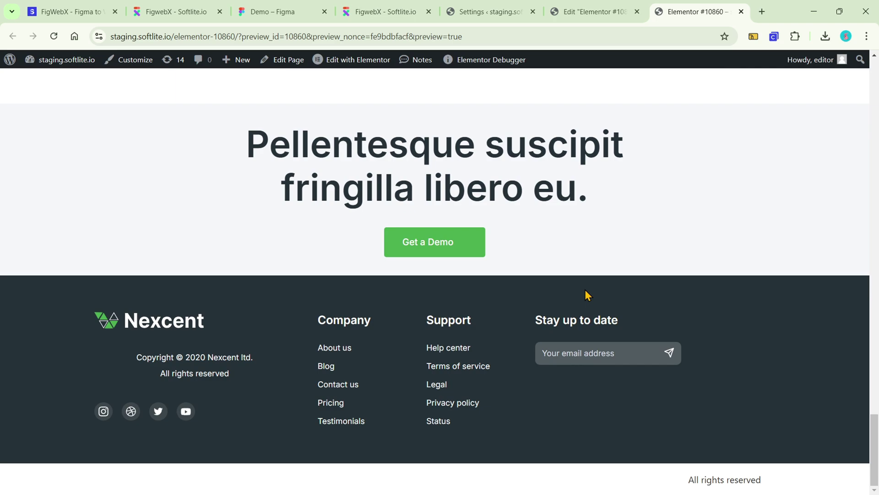